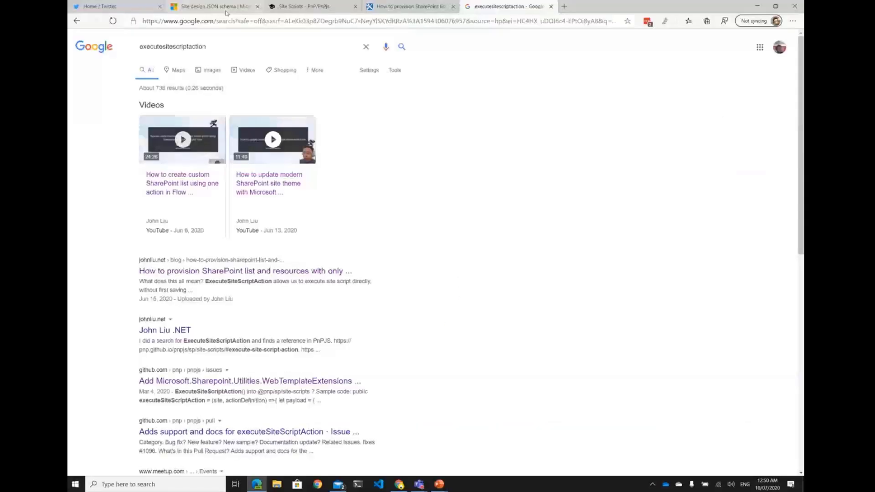
Step: Scroll the Site design JSON schema page to the createSPList example
click(226, 11)
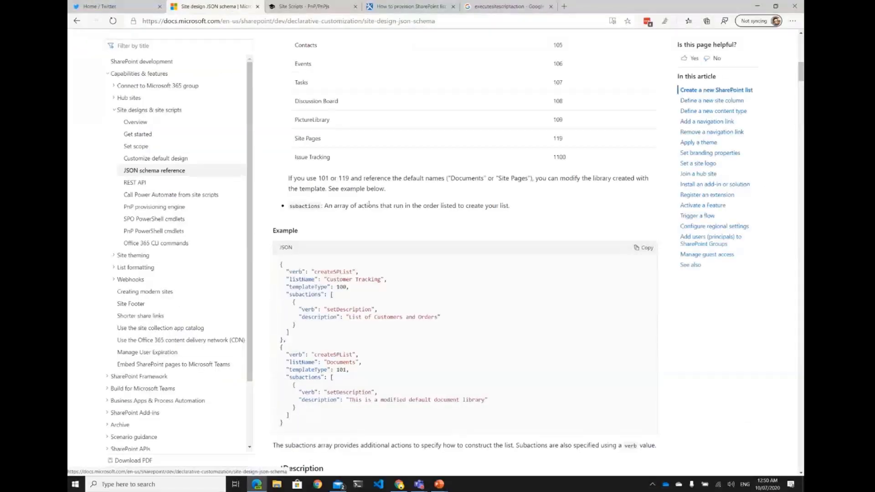
scroll(378, 207, up, 10)
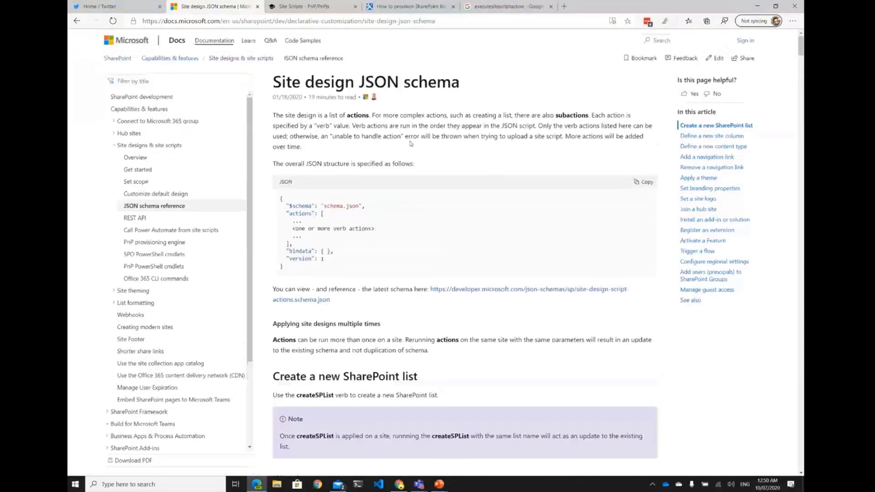
scroll(414, 159, down, 1)
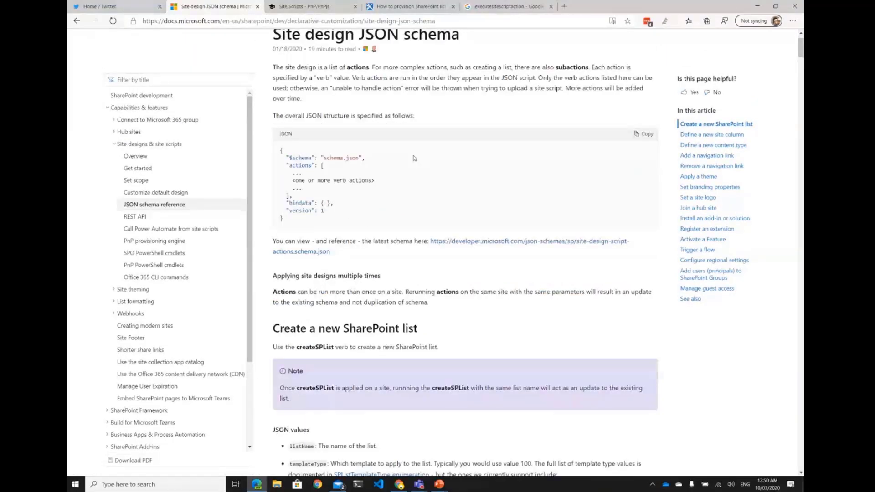
scroll(367, 150, down, 5)
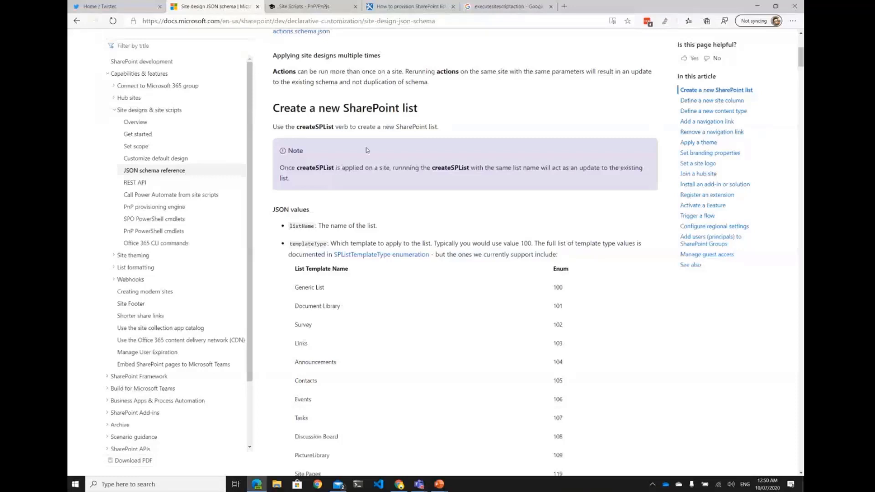
scroll(367, 150, down, 4)
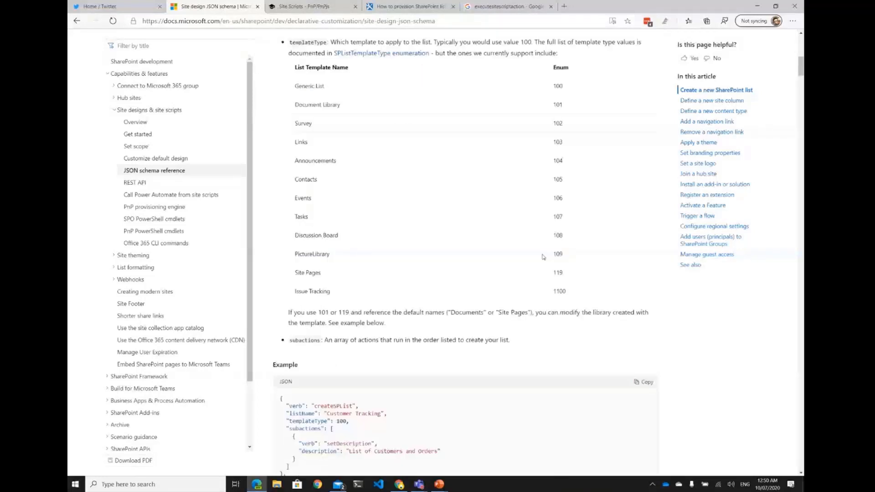
scroll(547, 256, down, 7)
Step: Highlight the createSPList verb, its subactions block and the setDescription verb
drag(322, 78, 433, 82)
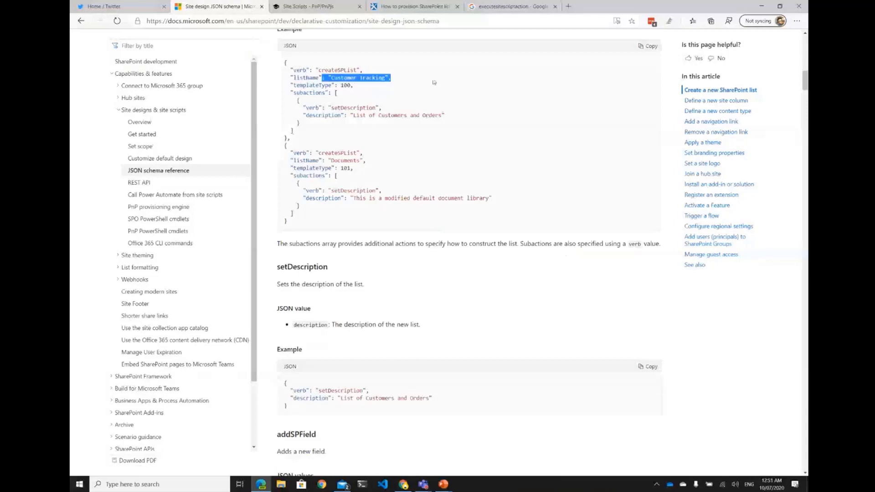
drag(321, 70, 385, 79)
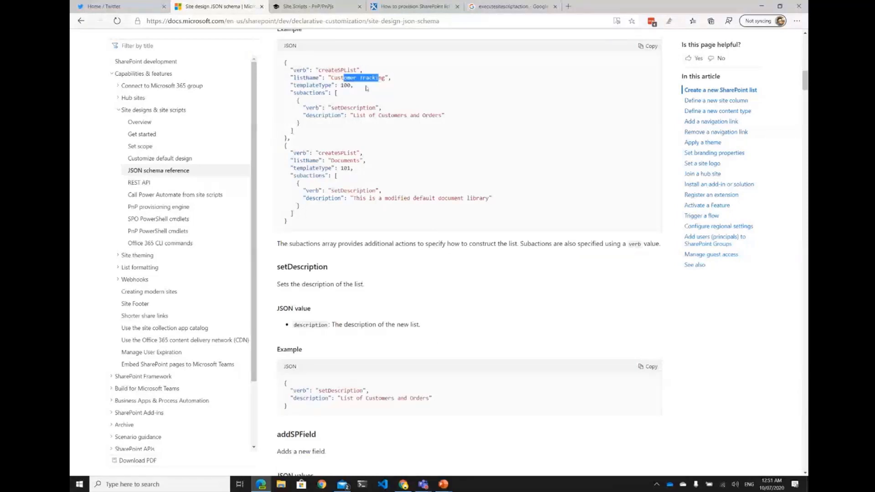
click(292, 92)
drag(292, 92, 346, 126)
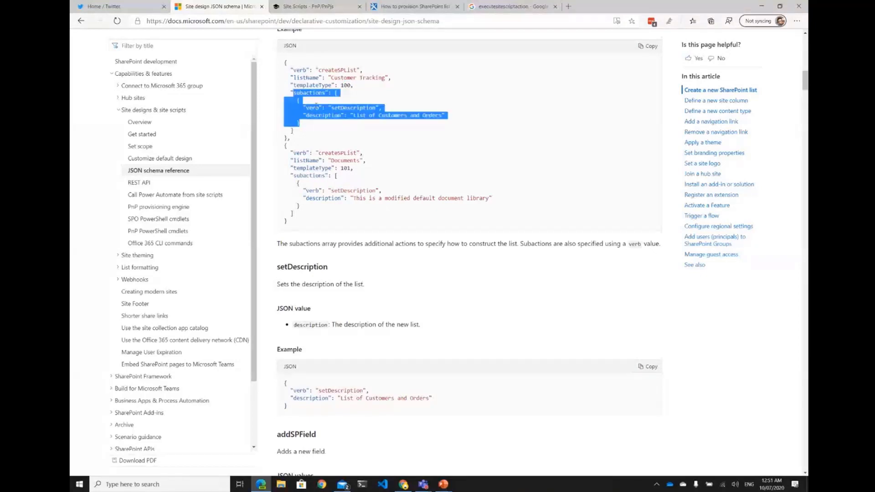
double_click(314, 108)
double_click(343, 108)
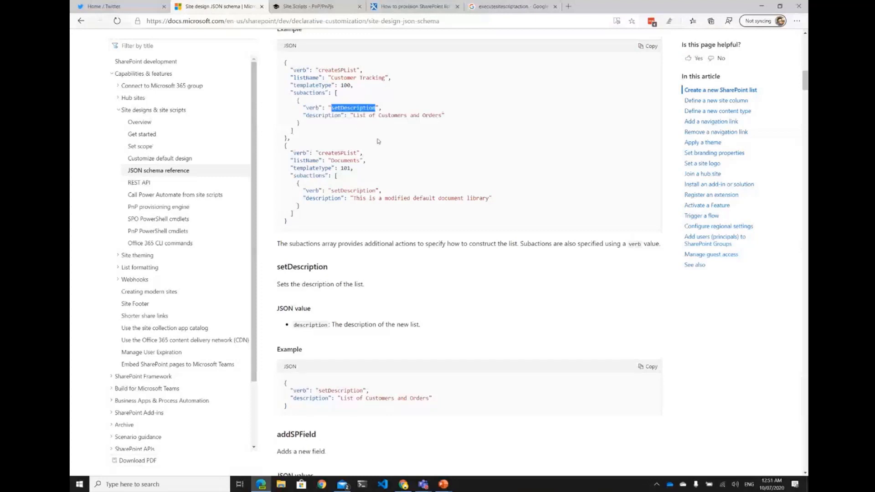
Step: Scroll on down to the Apply a theme section
scroll(378, 142, down, 3)
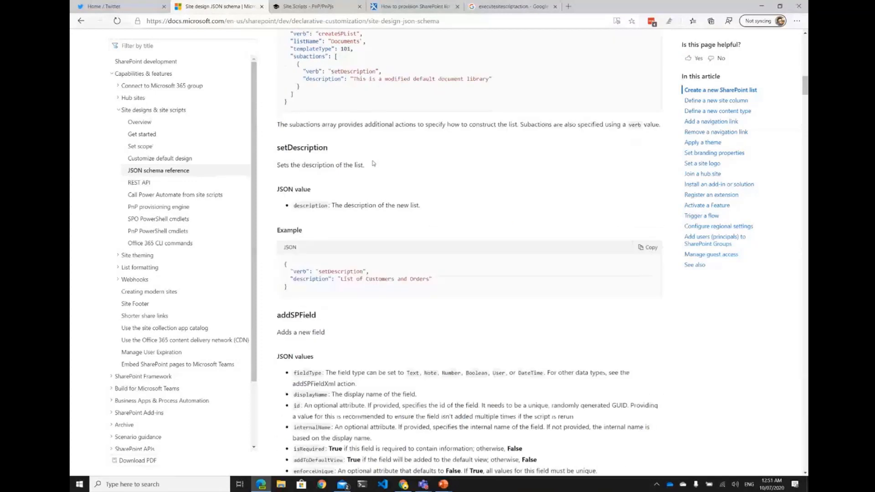
scroll(373, 164, down, 10)
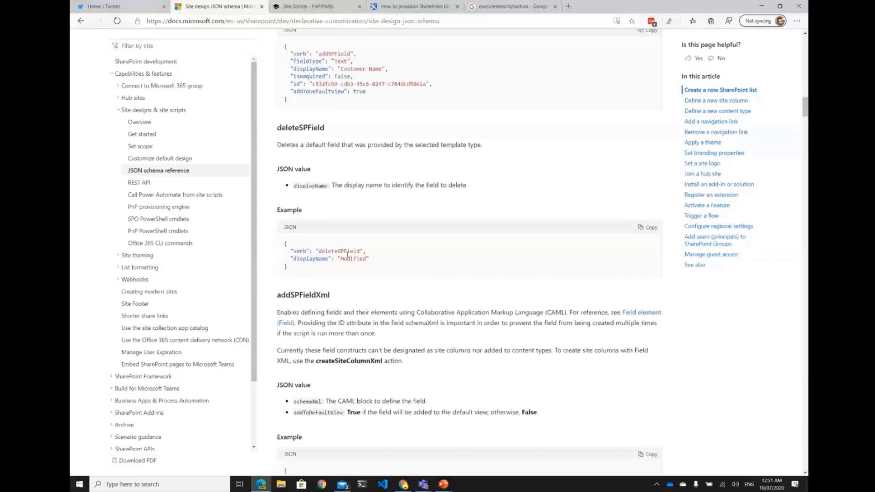
scroll(347, 255, down, 20)
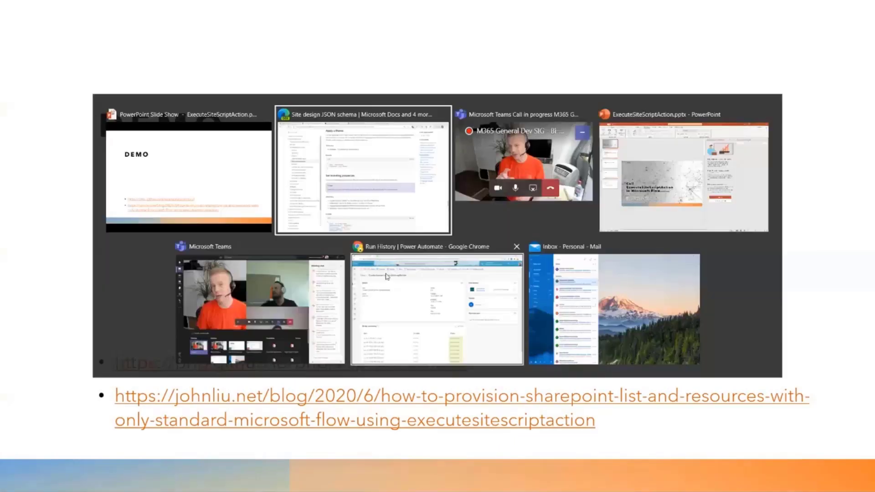
Step: Highlight the executeSiteScriptAction call and siteScript value in the PnPjs Site Scripts sample
key(ctrl+Tab)
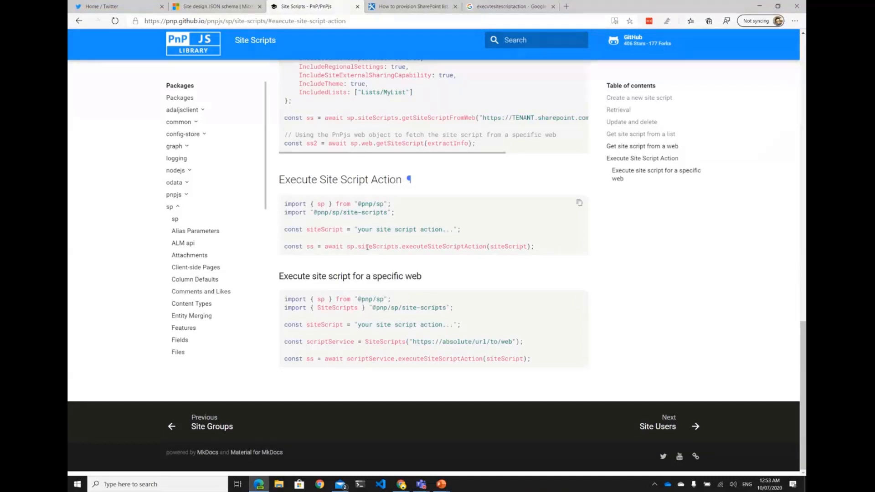
drag(345, 247, 532, 247)
click(341, 230)
drag(331, 230, 464, 231)
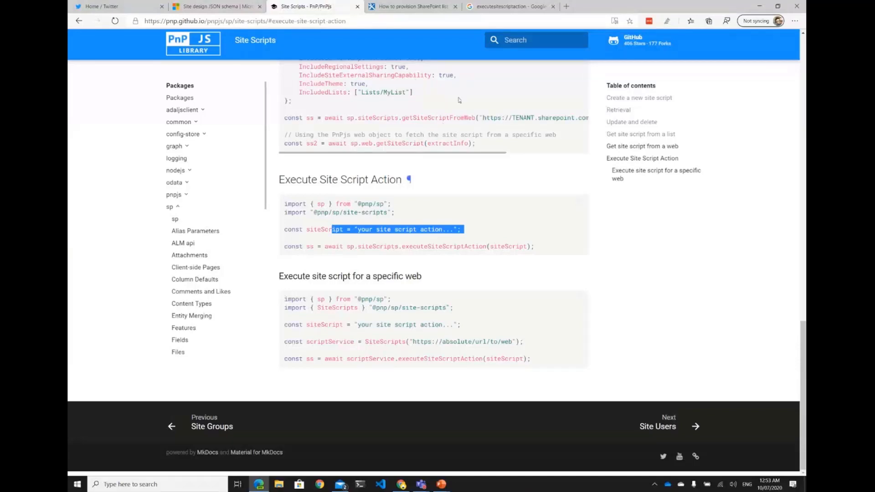
key(alt+Tab)
key(alt+Tab)
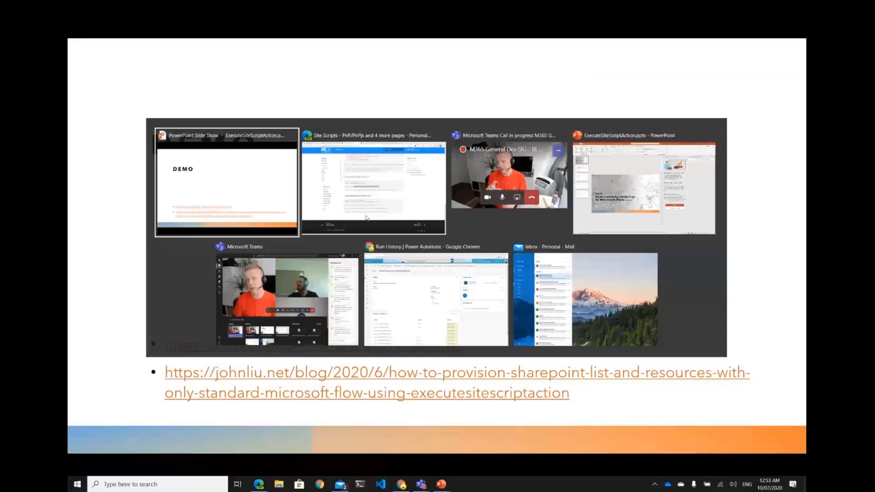
key(alt+Tab)
key(alt+Tab)
key(alt+Tab)
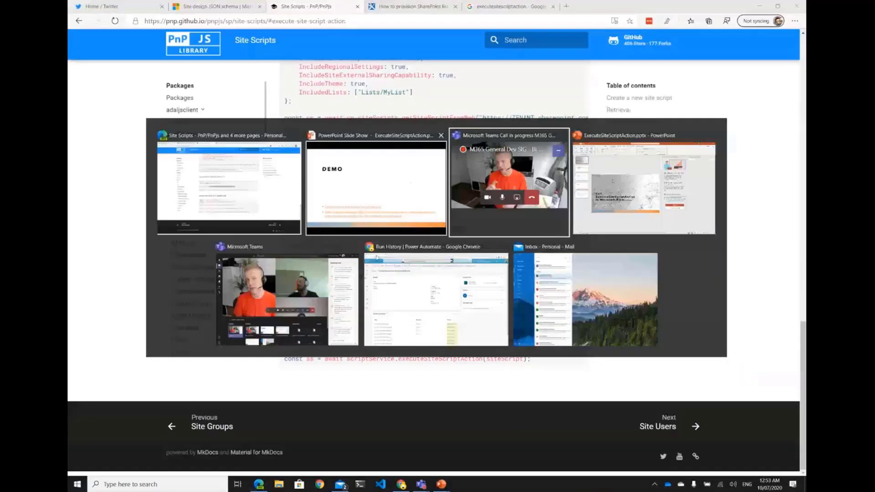
Step: Open the Create Custom List via SiteScriptAction flow for editing and expand Compose
click(376, 258)
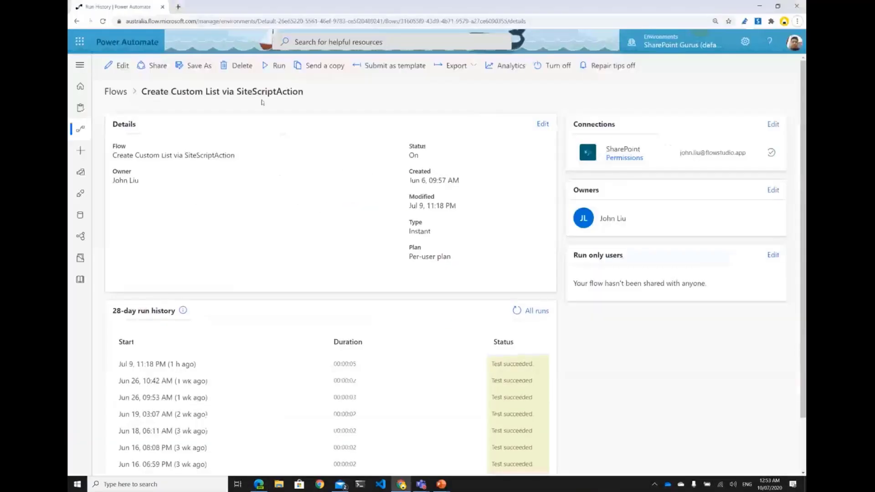
click(119, 66)
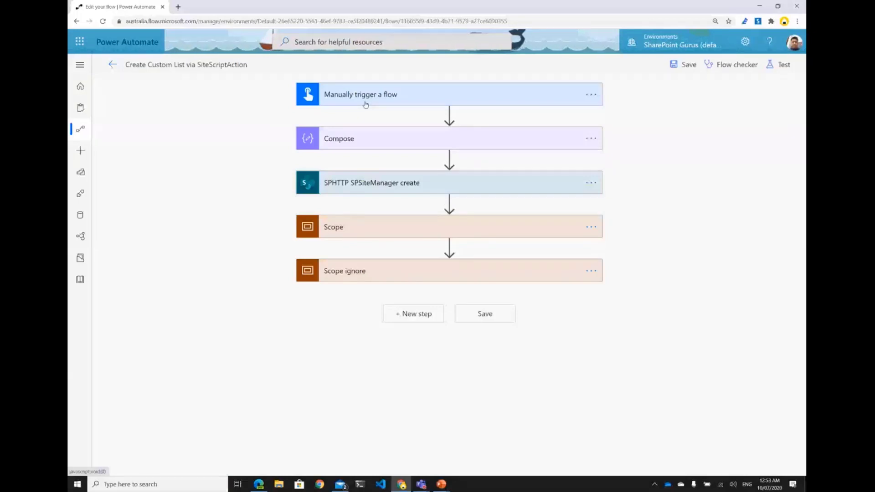
click(366, 140)
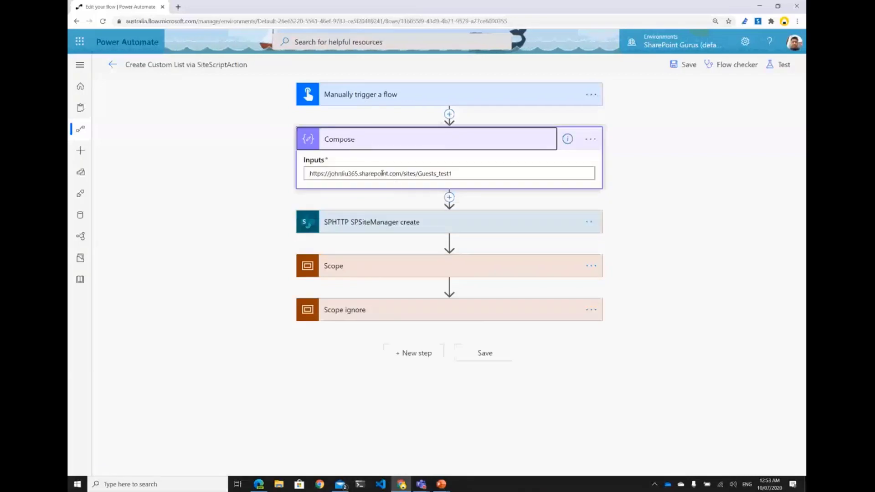
Step: Change the Compose site URL ending from test1 to PnP1 and paste it into a new tab
mouse_move(452, 174)
mouse_down()
mouse_move(440, 174)
mouse_move(456, 174)
mouse_up()
click(440, 173)
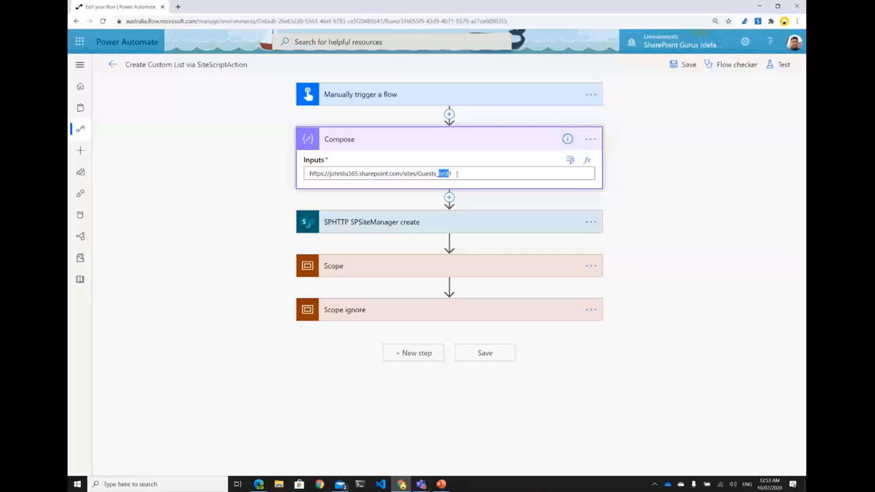
text(PnP1)
key(ctrl+a)
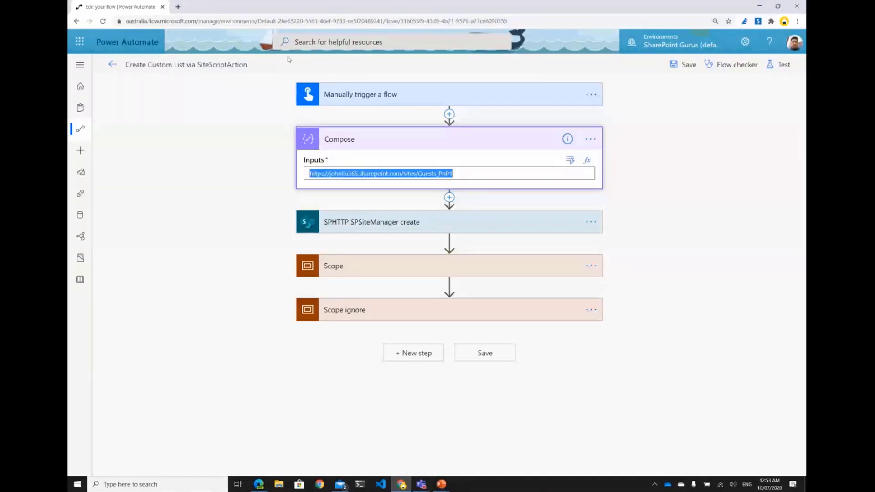
key(ctrl+c)
click(178, 6)
key(ctrl+v)
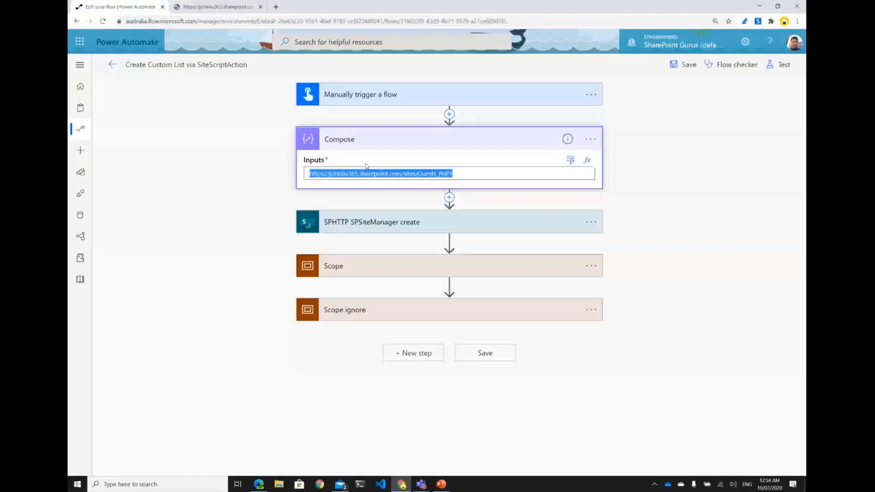
Step: Add a comma after the Outputs token in the SPSiteManager create body and review the SITEPAGEPUBLISHING template
click(380, 219)
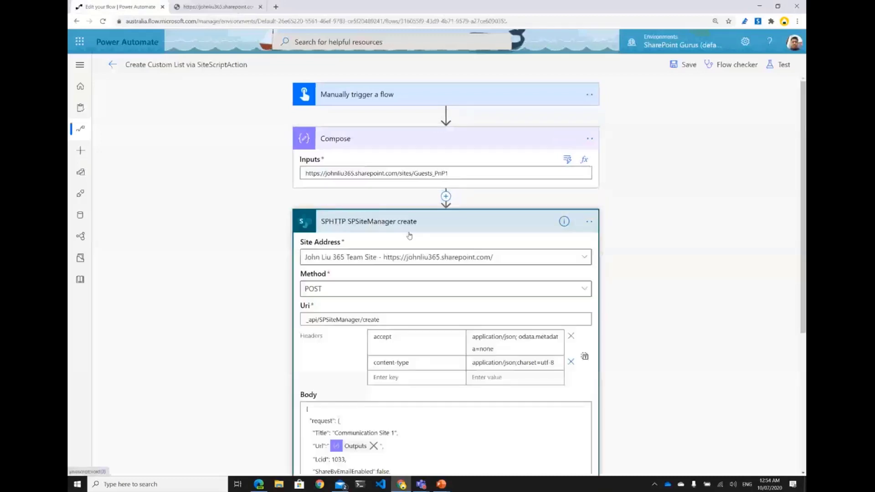
scroll(409, 236, down, 3)
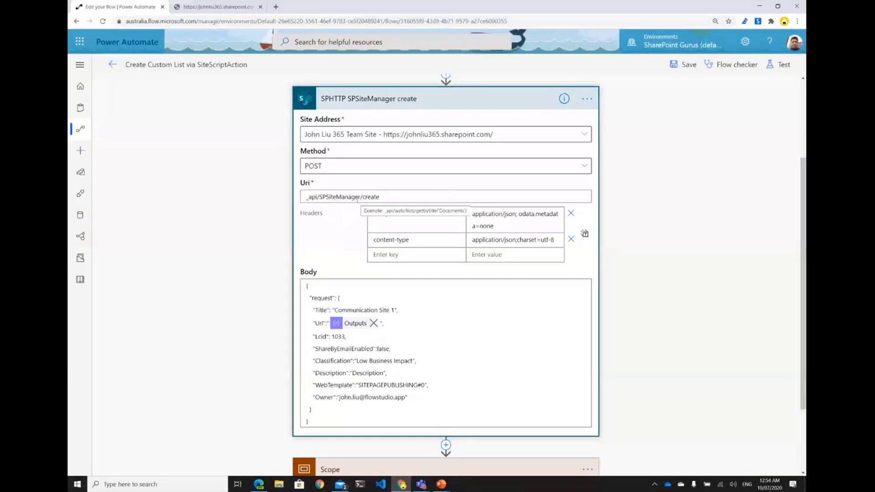
scroll(254, 235, down, 2)
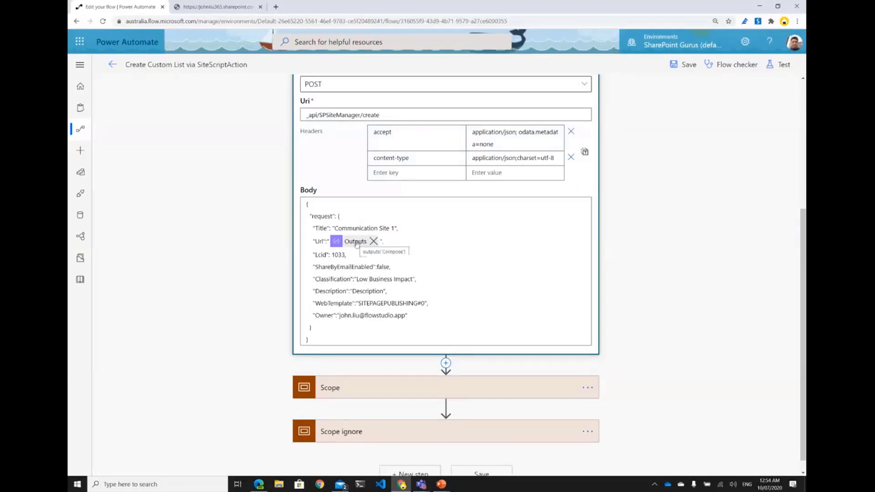
text(,)
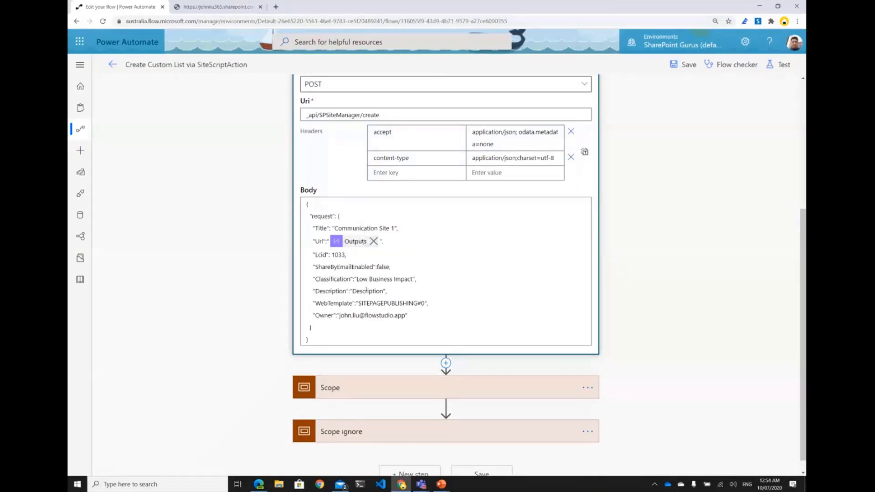
double_click(391, 303)
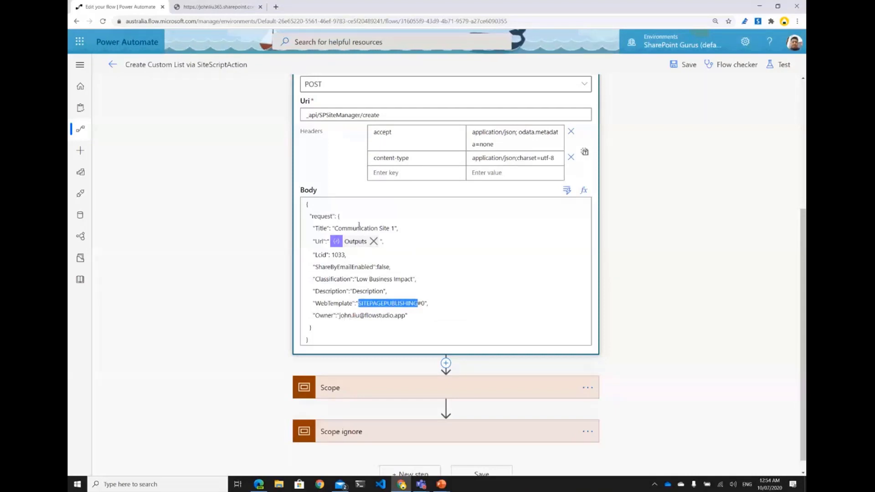
scroll(290, 243, up, 3)
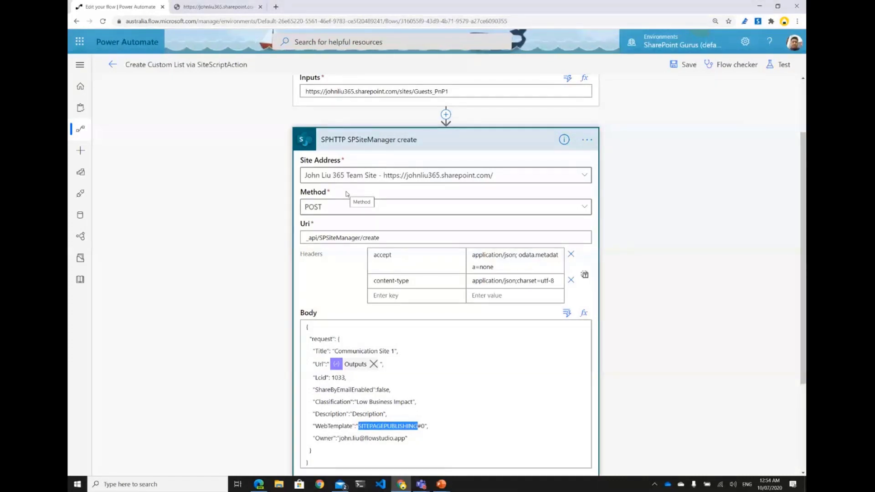
scroll(230, 210, up, 2)
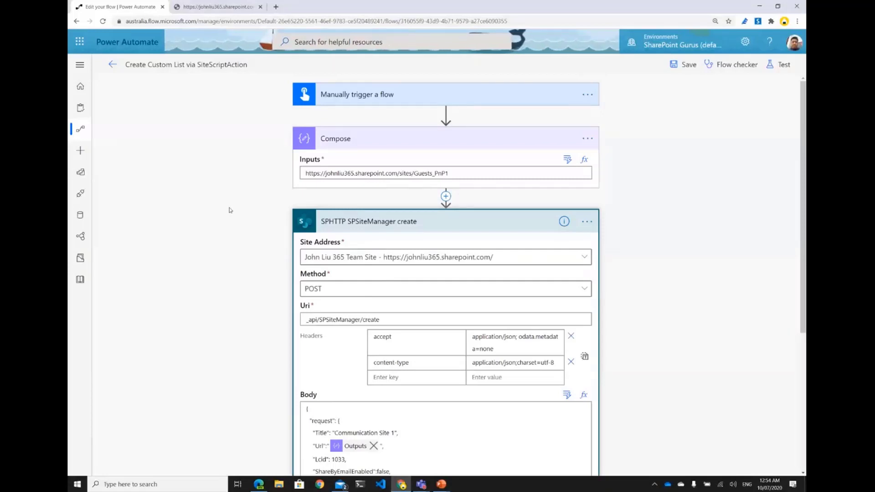
scroll(230, 211, down, 2)
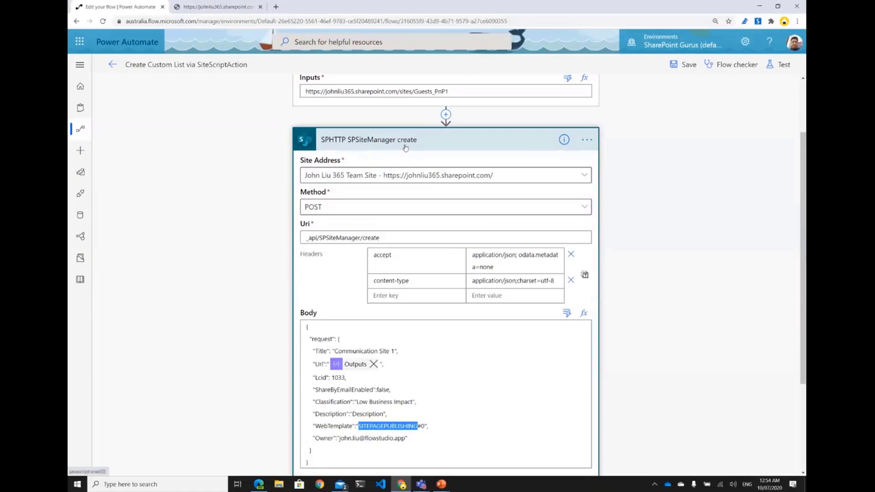
scroll(405, 147, down, 1)
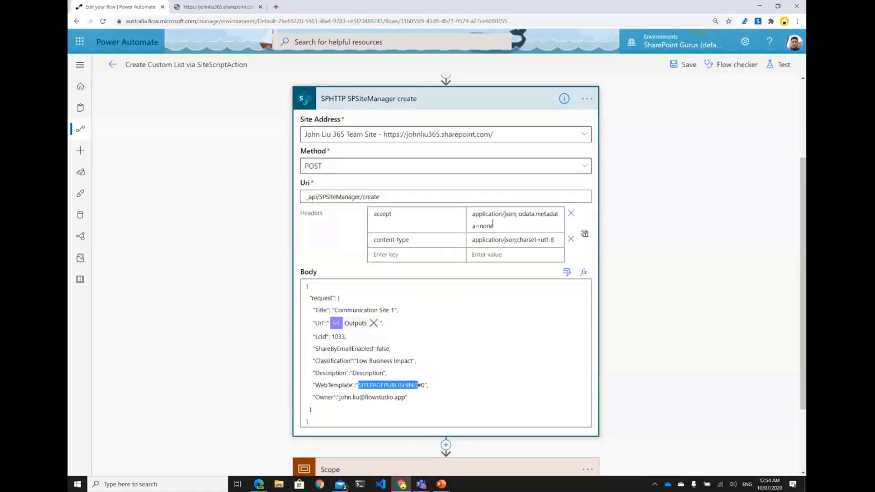
Step: Collapse the site-creation step and show the Scope's createSPList-definition JSON
click(392, 106)
click(403, 269)
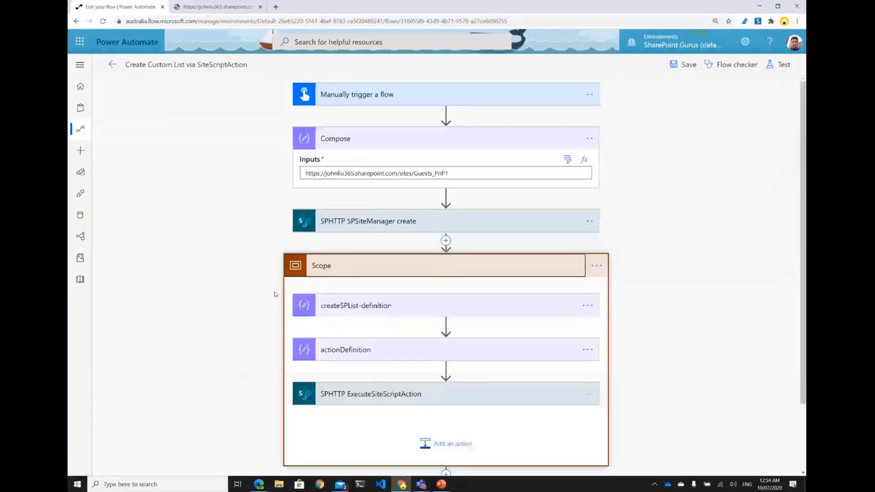
scroll(330, 248, down, 2)
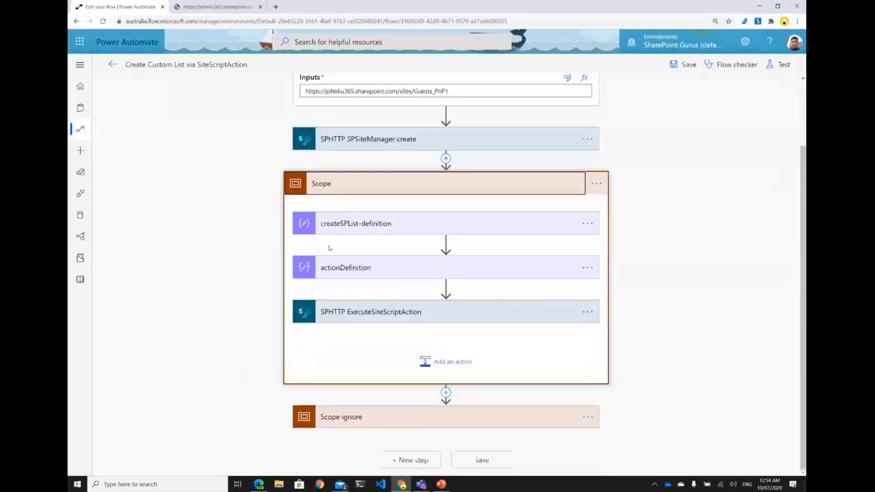
click(393, 234)
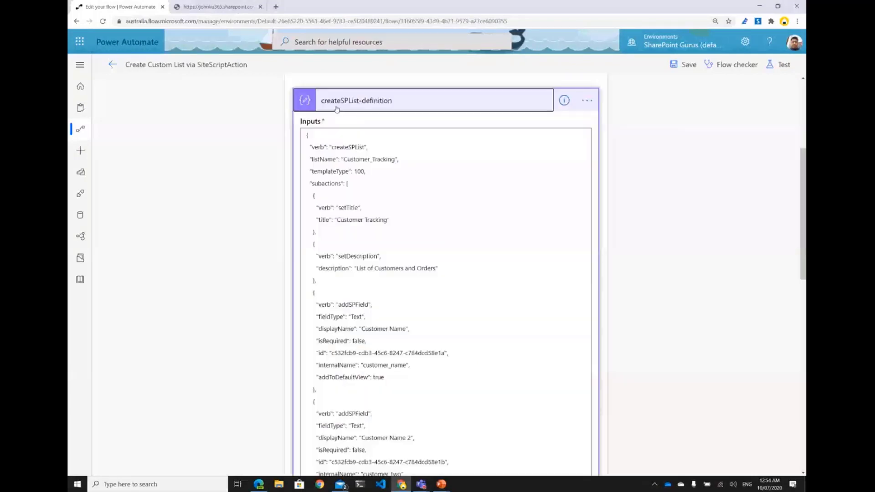
click(363, 146)
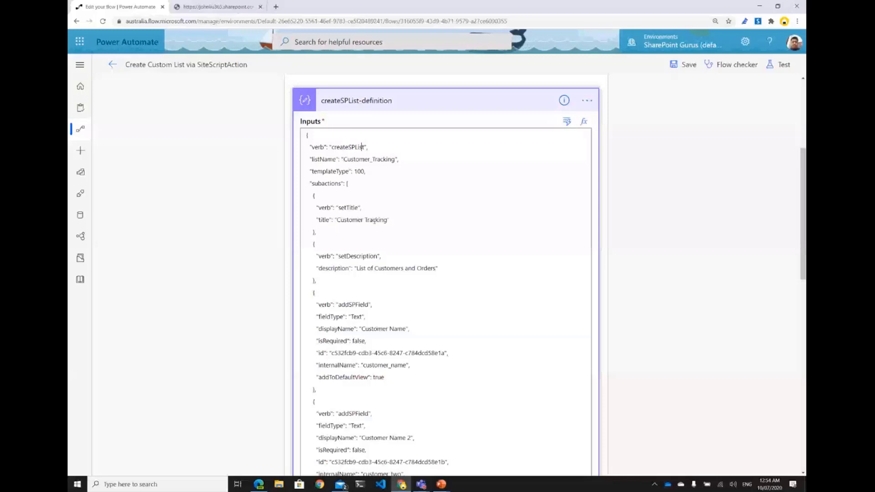
scroll(376, 165, down, 1)
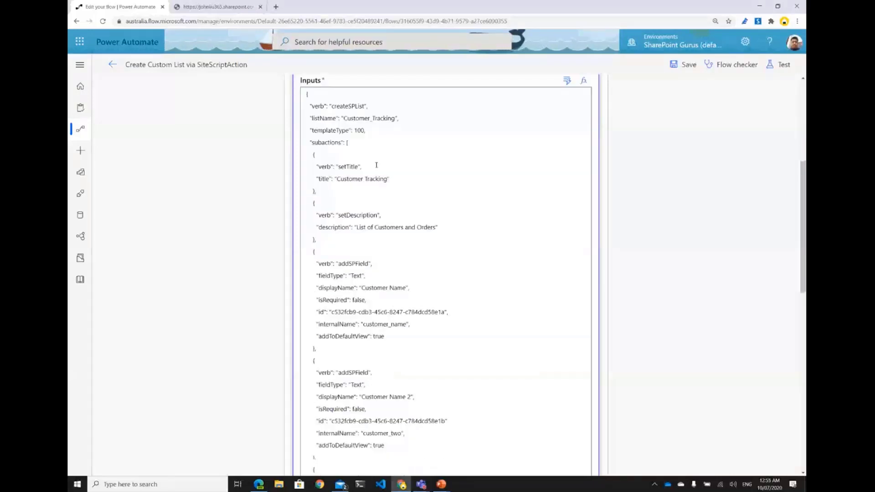
double_click(335, 107)
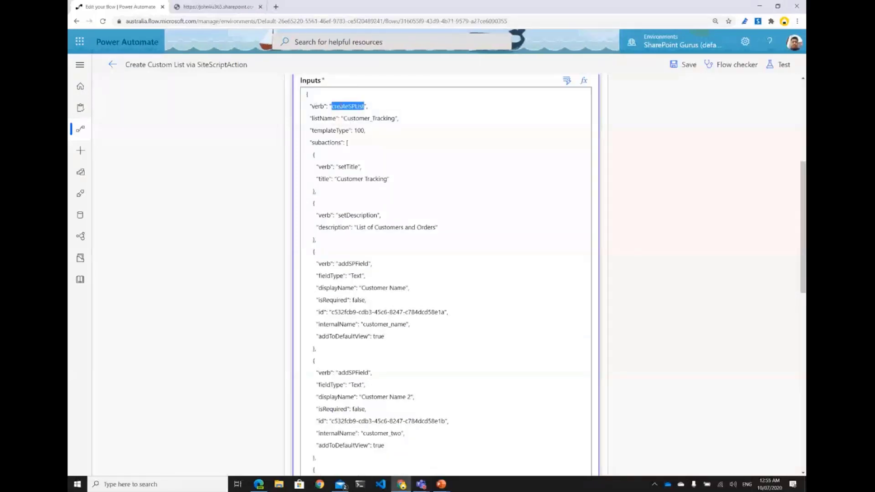
click(368, 118)
double_click(368, 118)
click(370, 122)
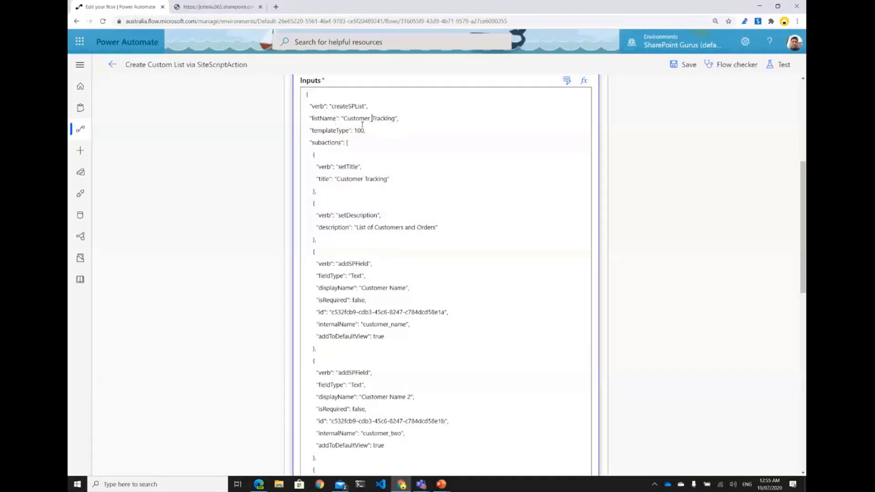
key(BackSpace)
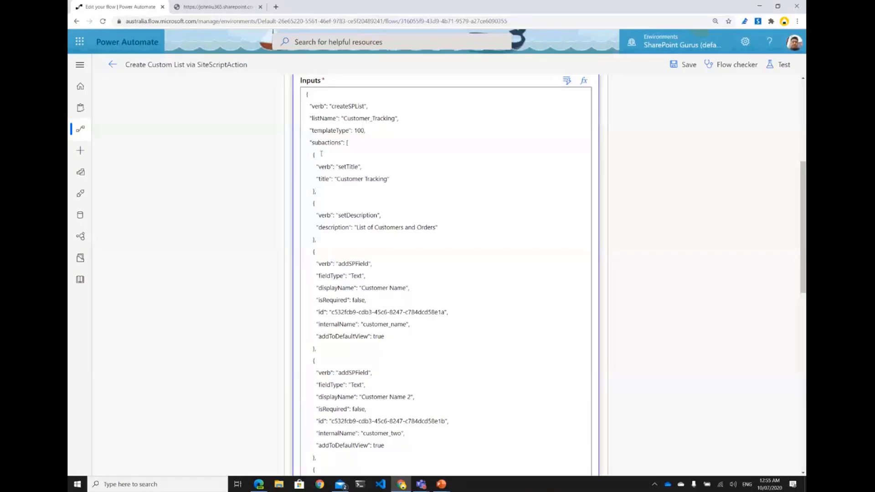
key(BackSpace)
text(_)
drag(318, 167, 365, 179)
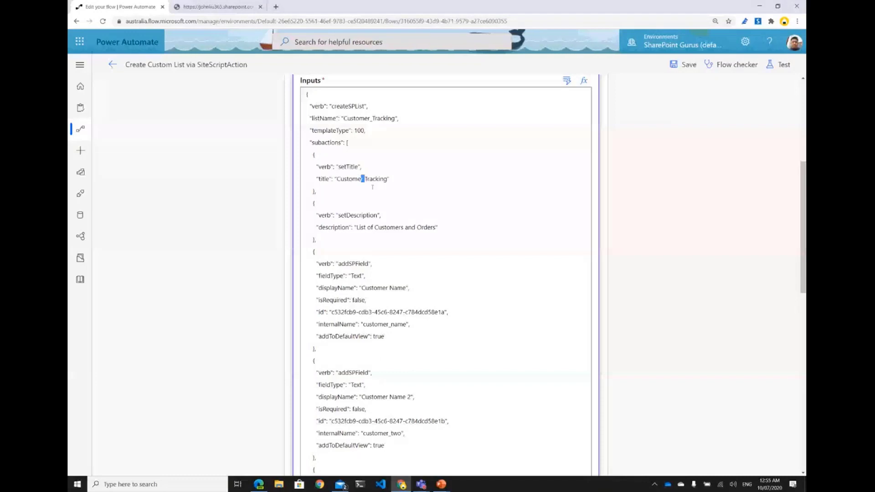
scroll(362, 194, down, 2)
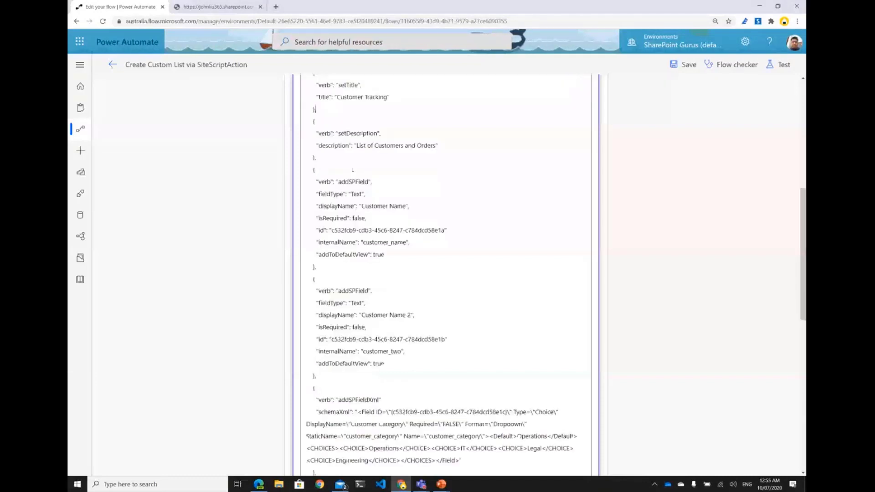
click(380, 293)
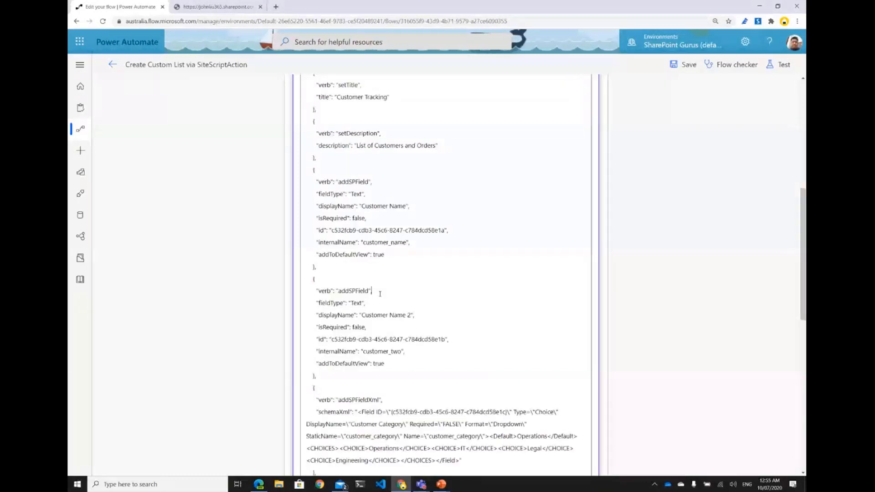
scroll(380, 294, down, 5)
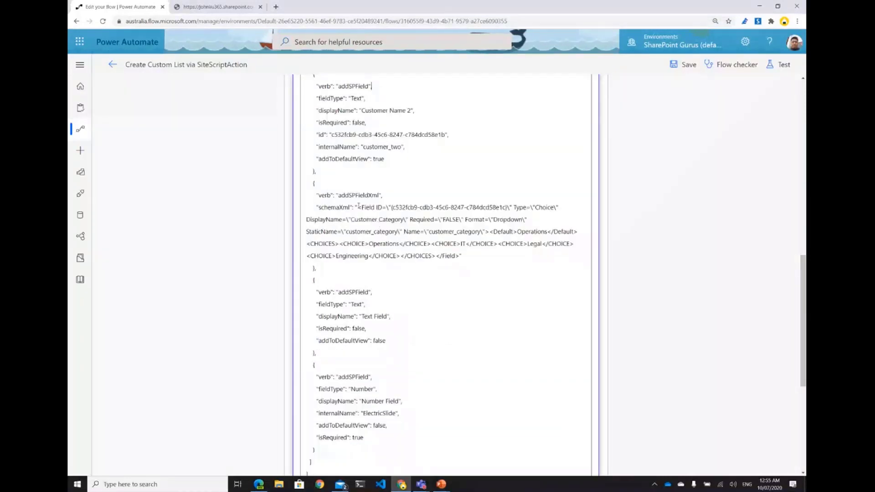
drag(359, 207, 473, 257)
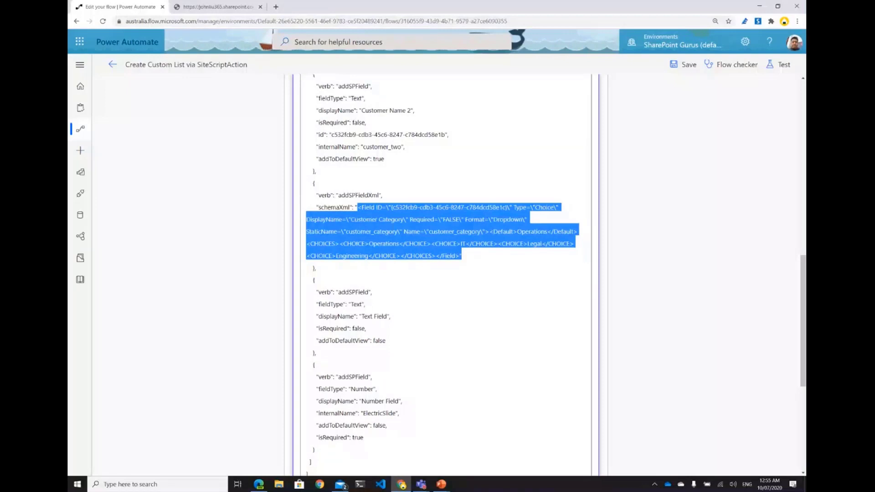
scroll(392, 226, down, 3)
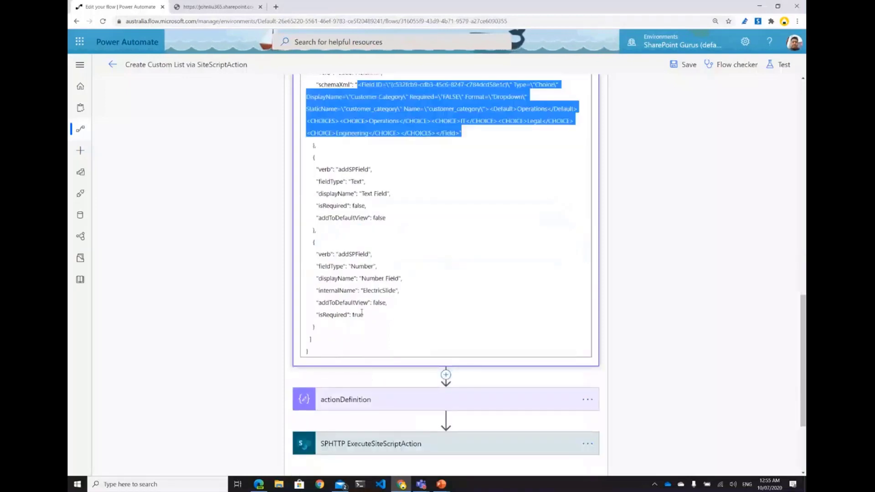
click(362, 312)
key(Home)
key(ctrl+shift+Right)
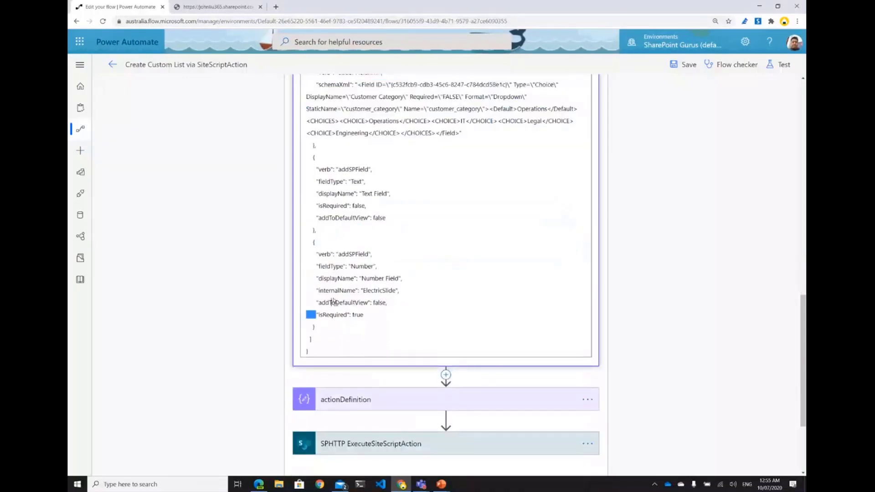
drag(333, 302, 332, 302)
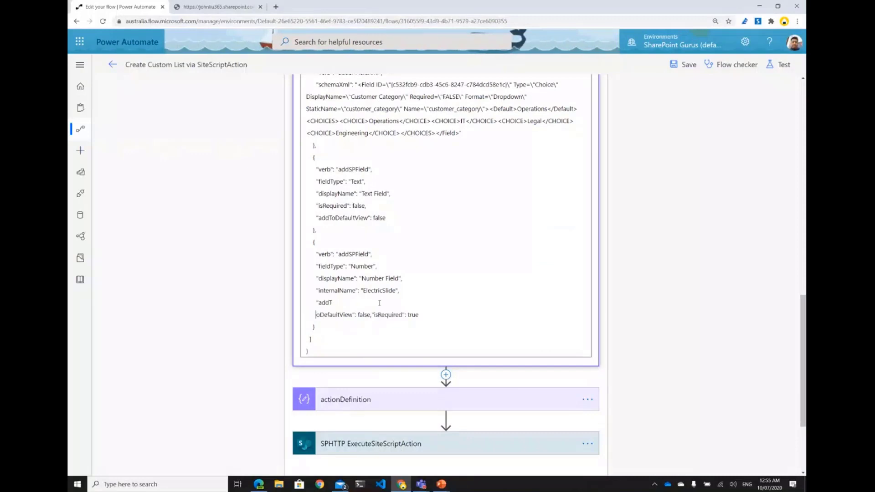
key(ctrl+z)
key(End)
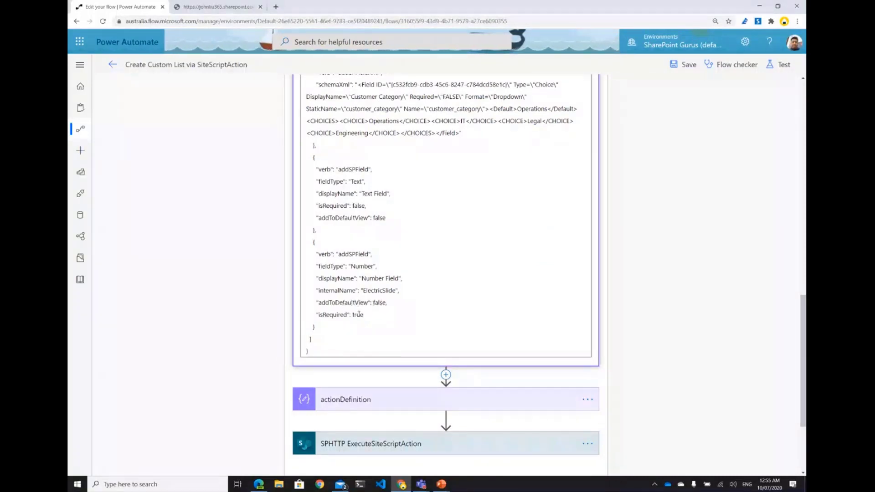
scroll(265, 267, up, 1)
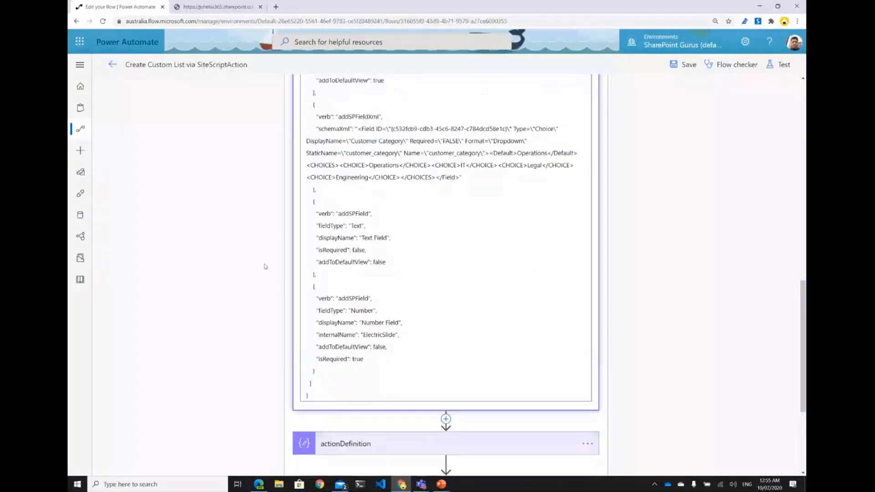
scroll(266, 267, up, 8)
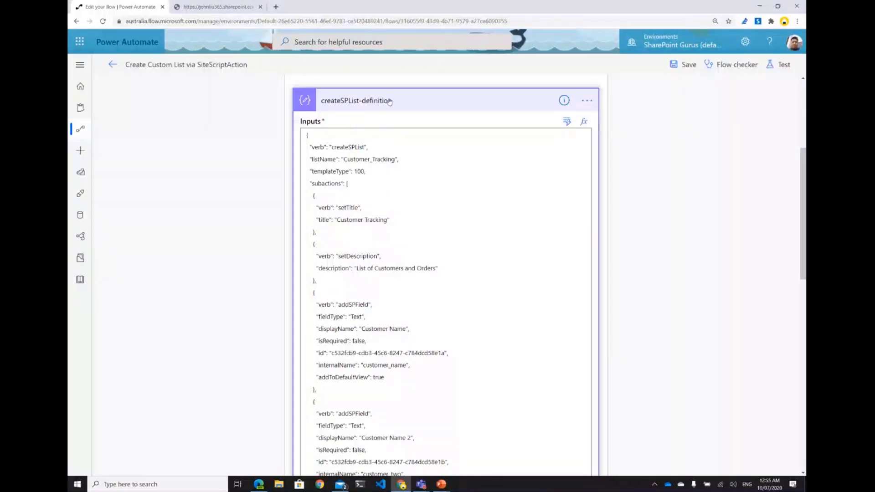
Step: Expand actionDefinition to view its string() input, then expand the ExecuteSiteScriptAction card
click(389, 101)
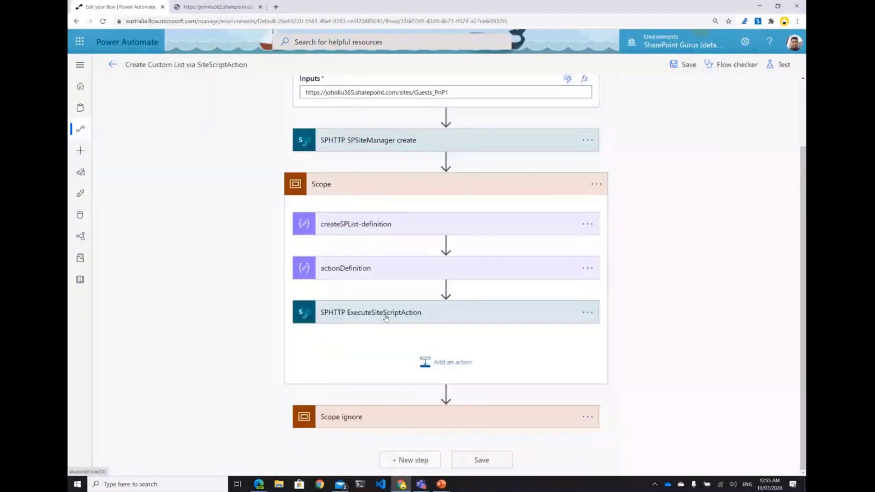
click(391, 312)
click(394, 193)
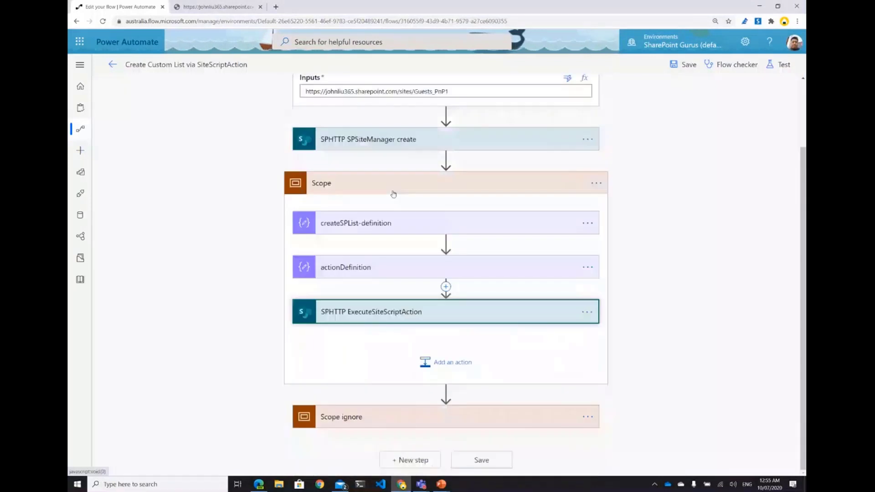
click(385, 266)
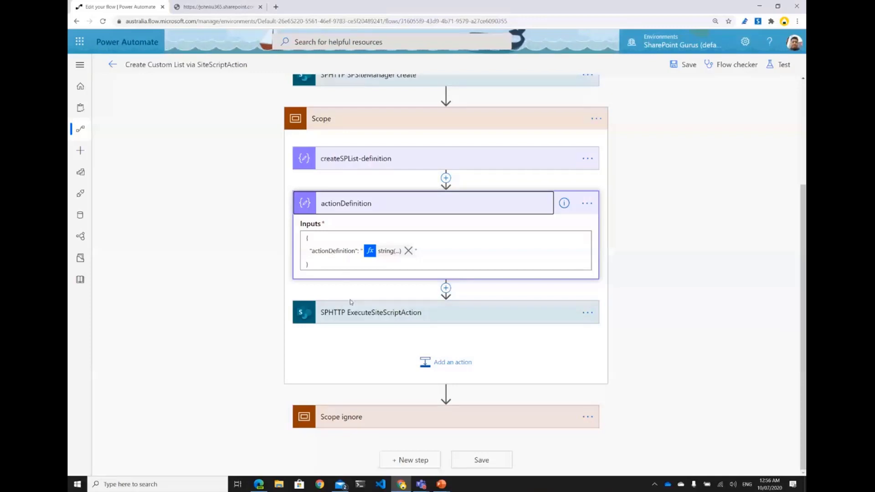
click(368, 311)
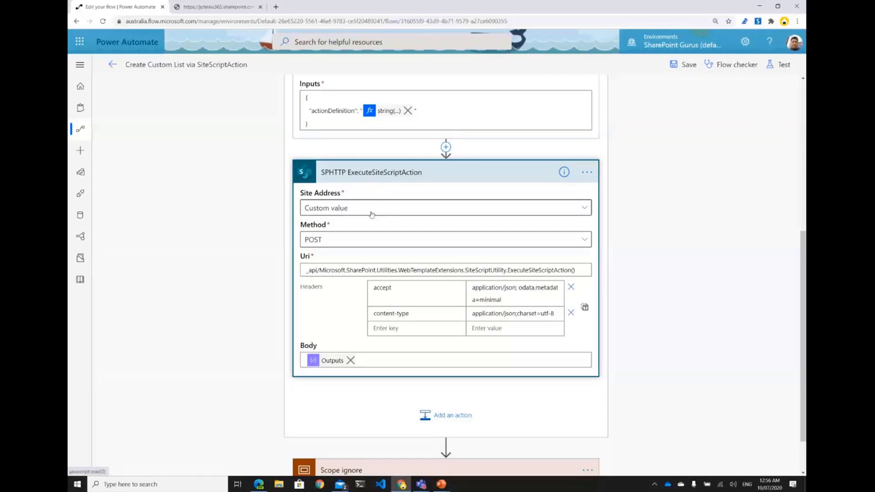
Step: Check that the Site Address custom value holds the Compose Outputs token
click(585, 211)
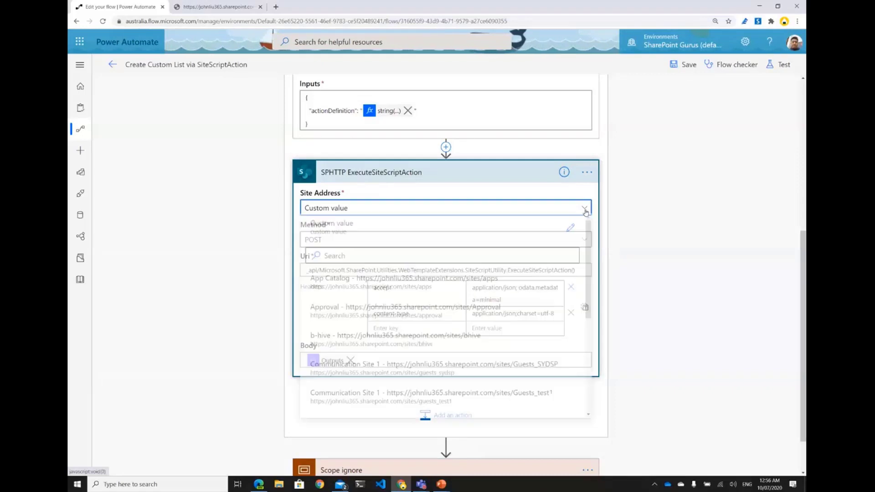
click(571, 232)
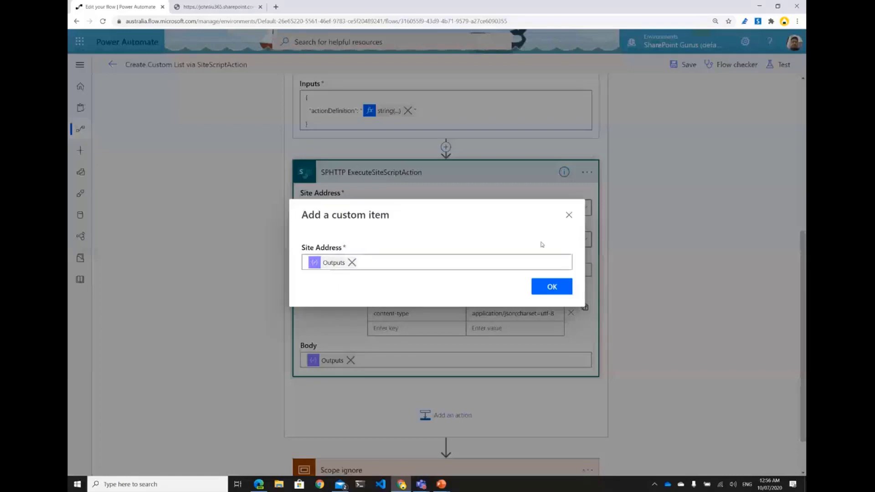
click(568, 216)
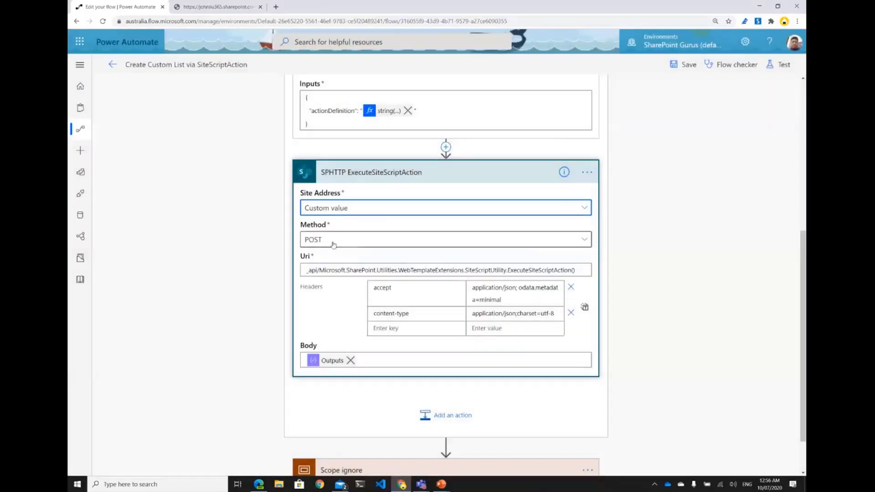
Step: Highlight ExecuteSiteScriptAction in the Uri, then collapse the action card and the Scope
double_click(527, 269)
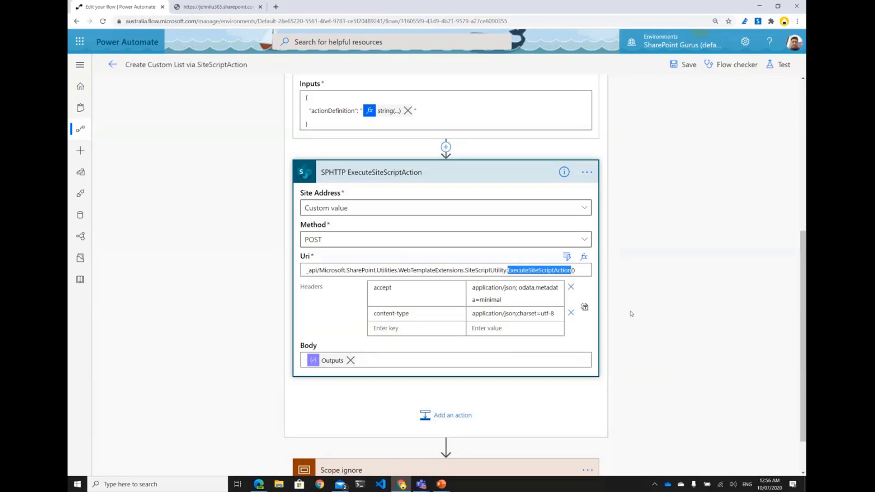
click(657, 326)
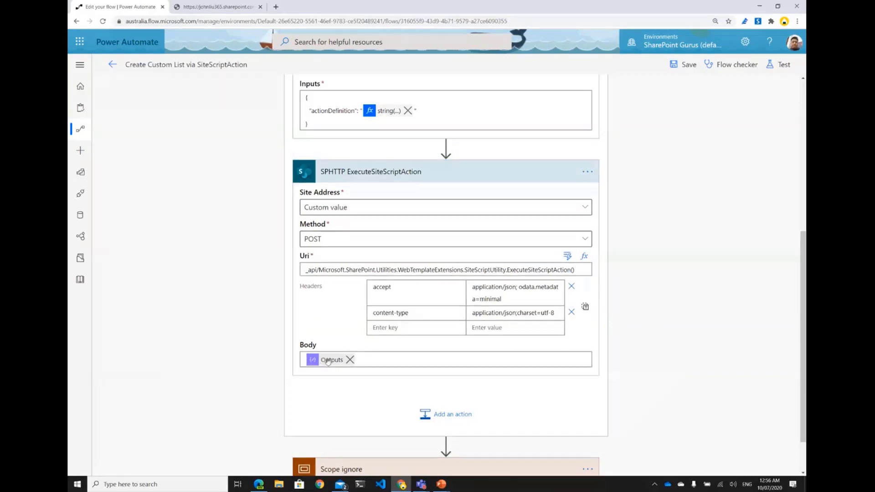
click(460, 179)
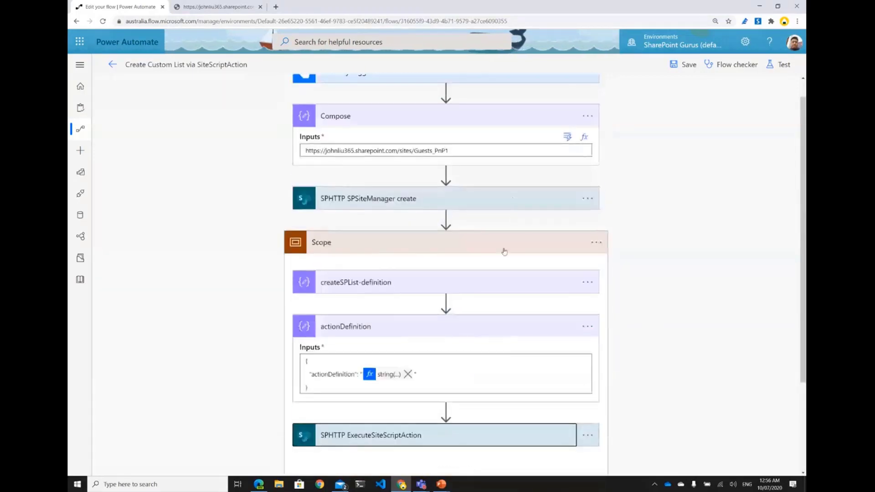
click(505, 251)
Step: Save and test the flow with a manual trigger, then run it
click(773, 69)
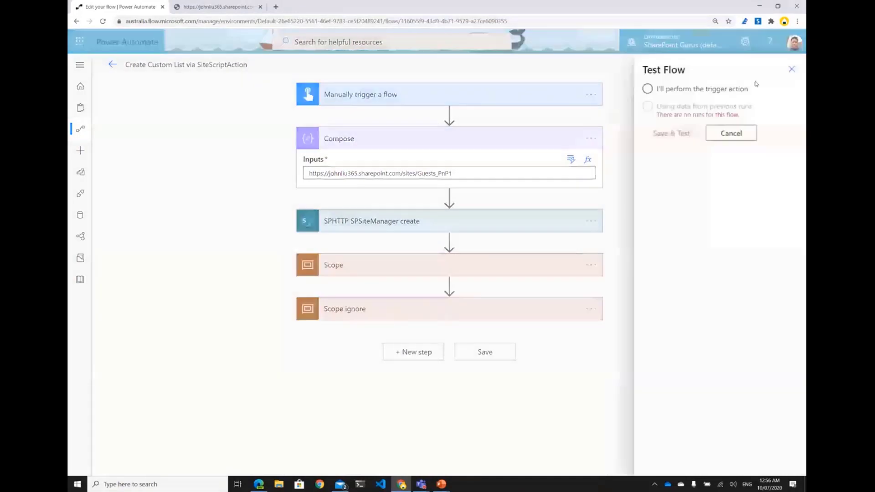
click(689, 89)
click(670, 126)
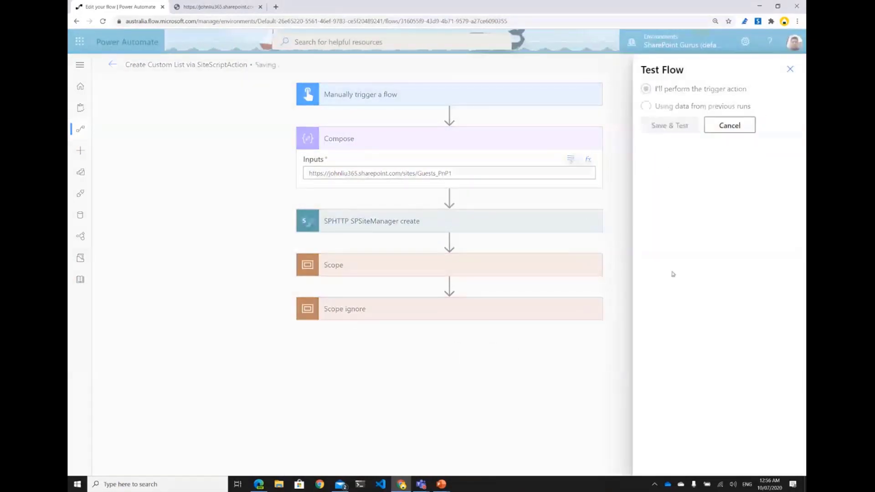
key(ctrl+0)
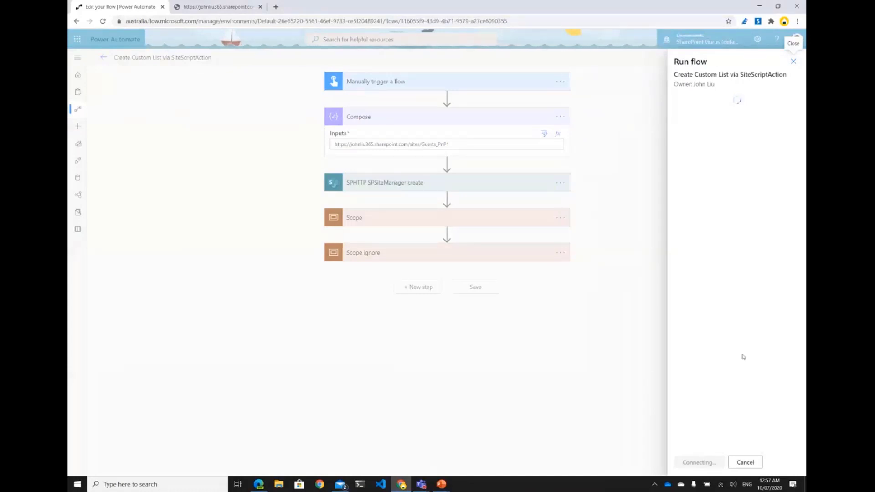
click(695, 463)
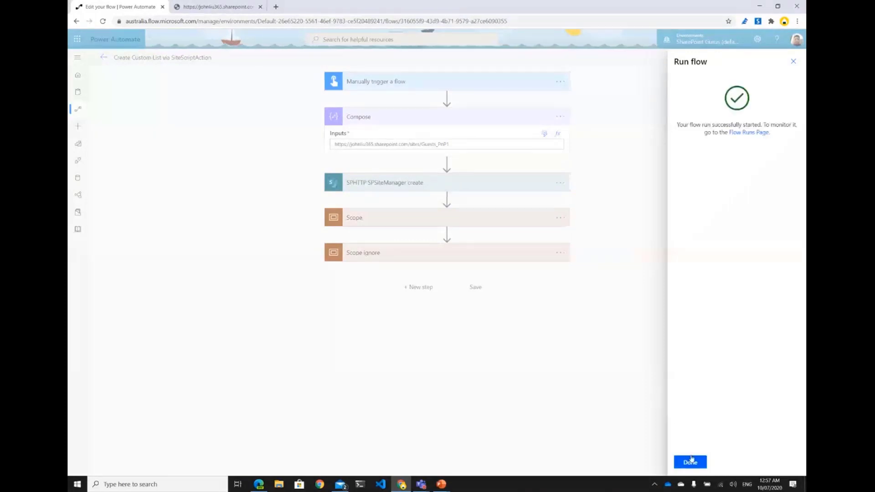
click(690, 460)
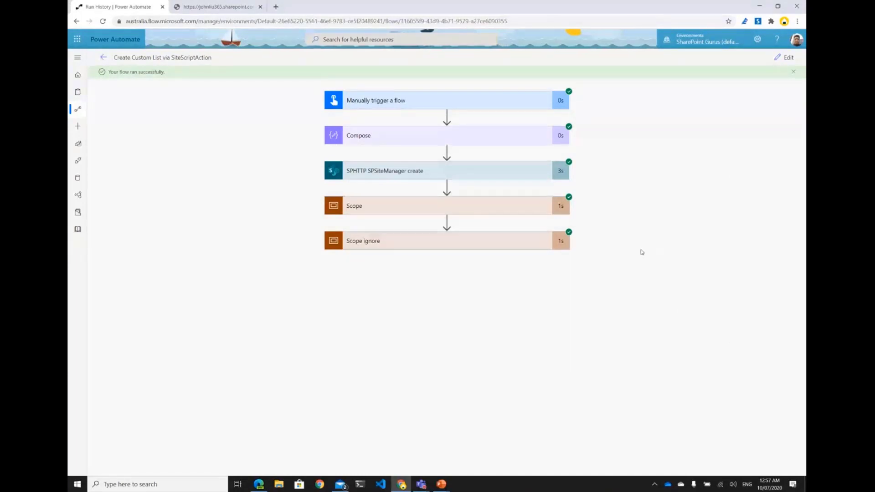
Step: In the run history, expand the Scope and inspect the ExecuteSiteScriptAction inputs
click(472, 173)
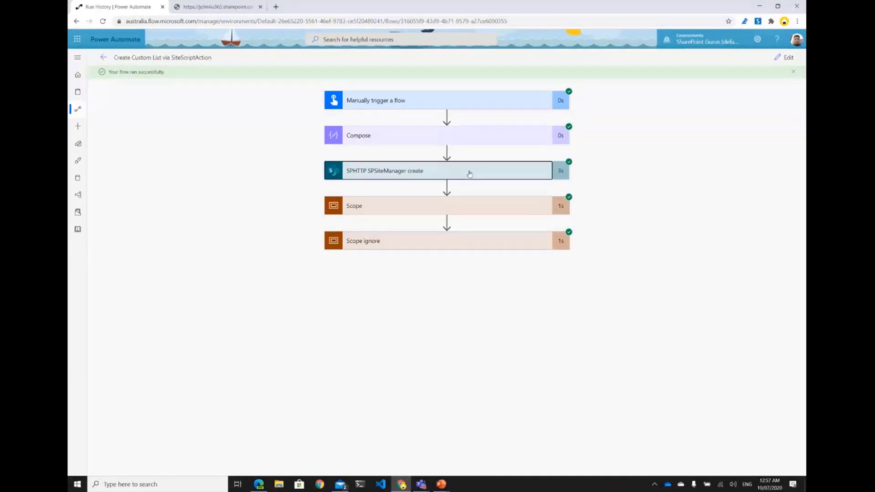
click(473, 172)
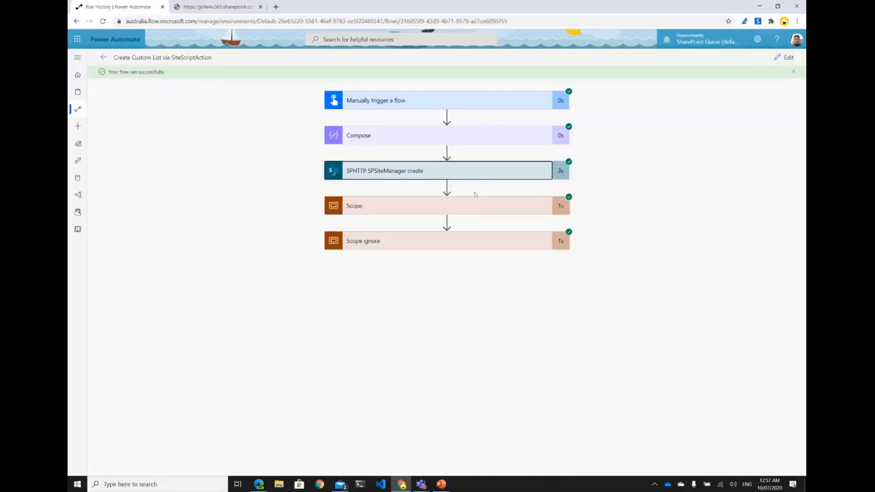
click(473, 212)
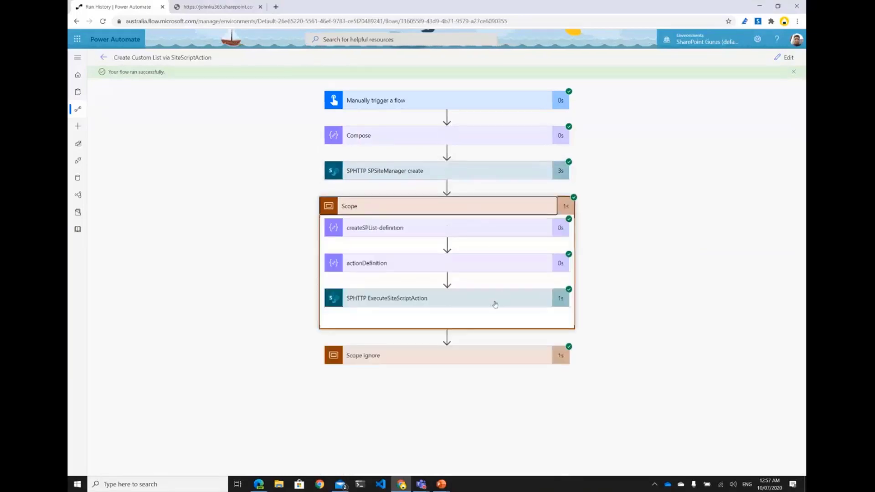
click(495, 304)
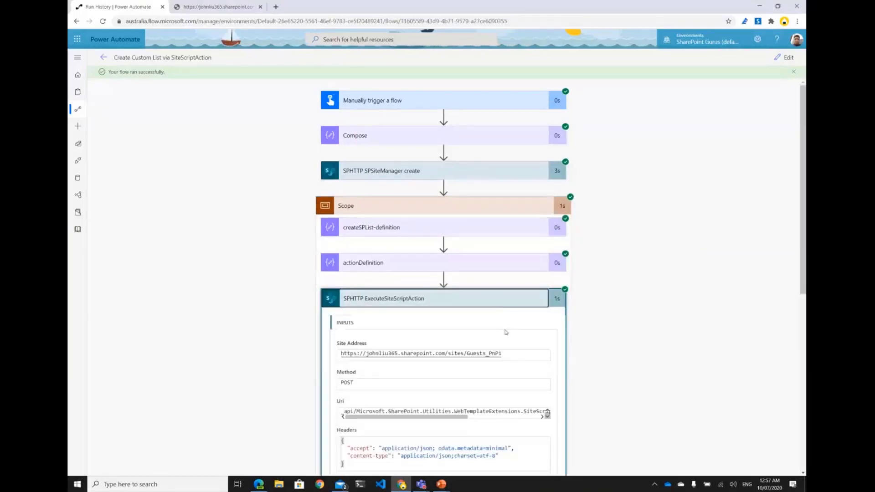
Step: Refresh the new SharePoint site and open the Customer Tracking list settings from Site contents
click(224, 11)
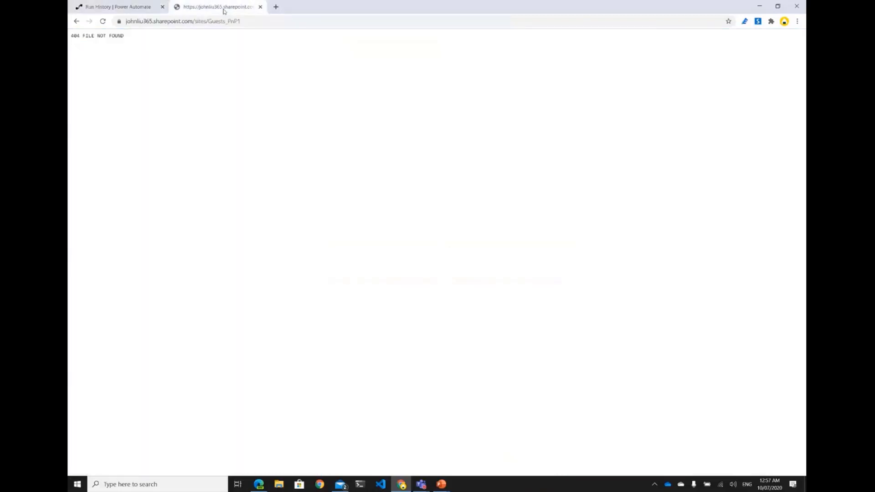
key(F5)
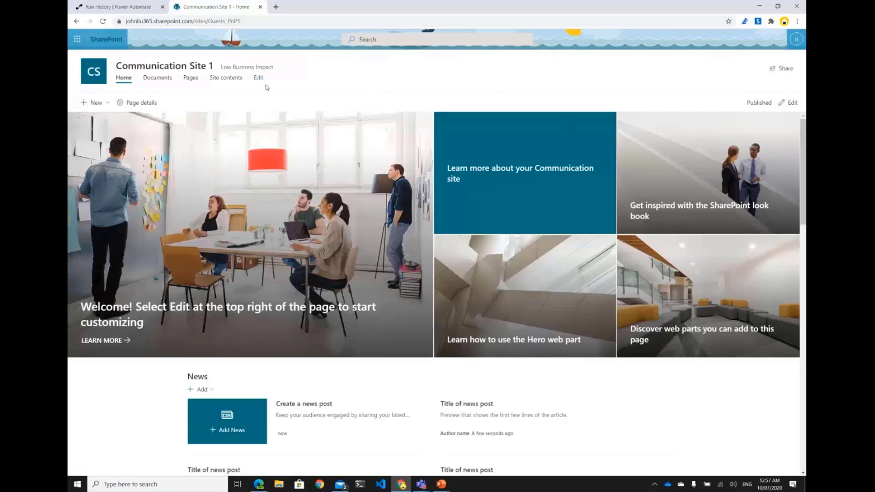
click(226, 79)
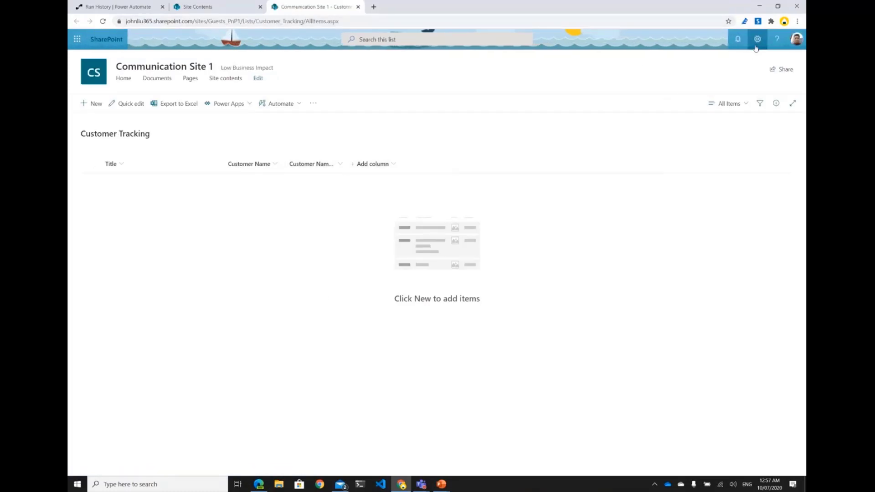
click(757, 40)
click(690, 126)
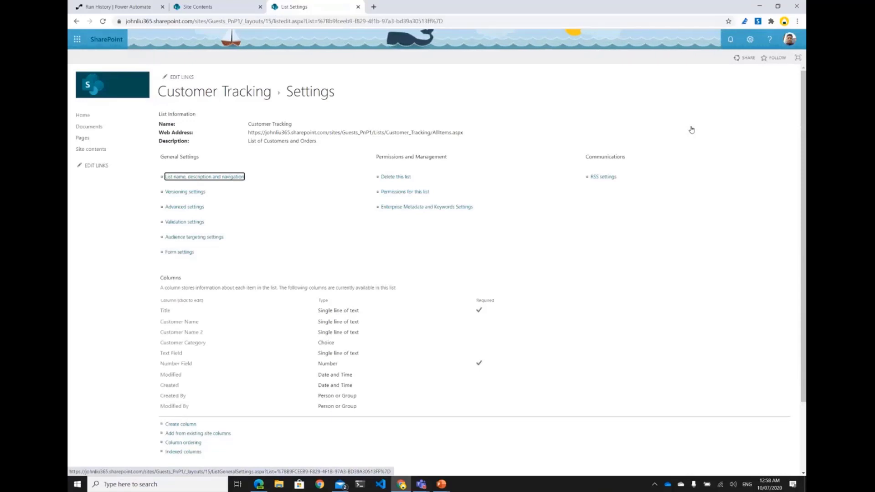
Step: Return to the Power Automate run history tab
click(441, 486)
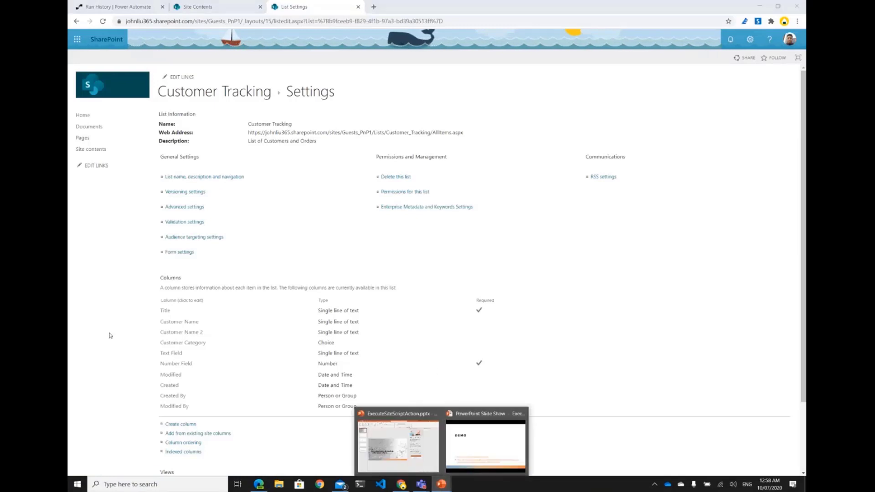
click(148, 148)
click(197, 7)
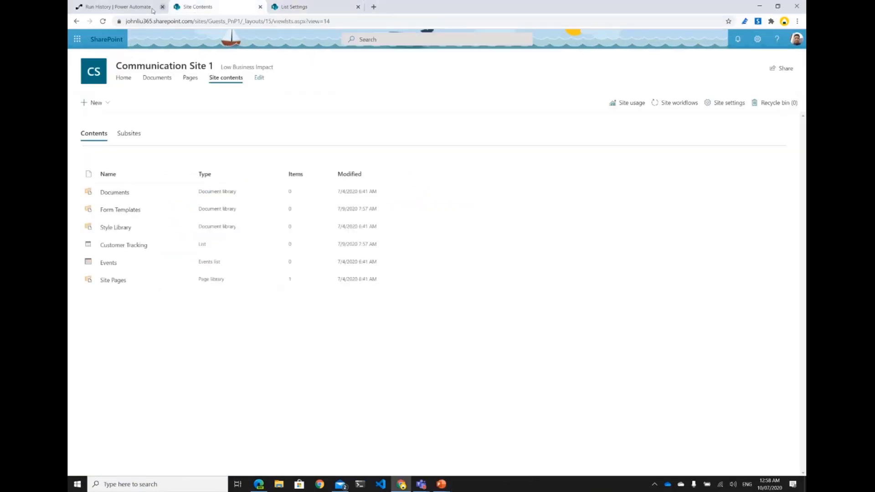
Step: Expand Scope ignore and the GetSiteScriptFromWeb request, highlighting GetSiteScriptFromWeb in its Uri
click(142, 8)
click(377, 206)
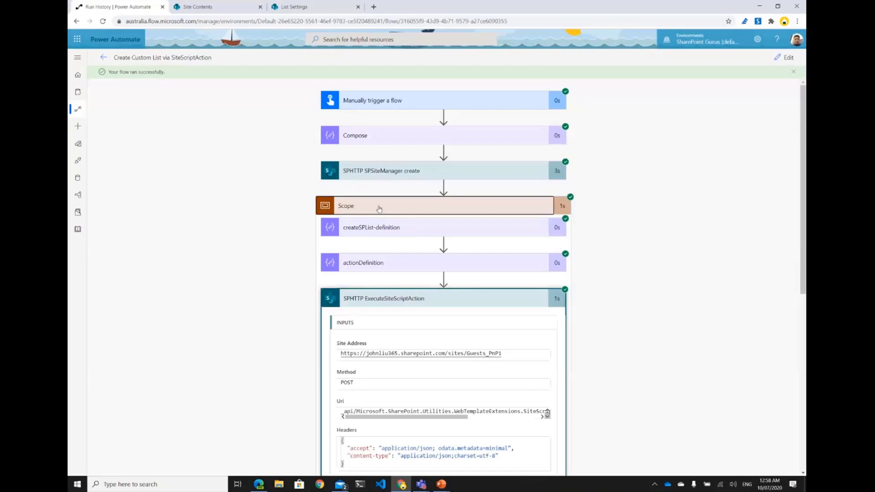
click(376, 238)
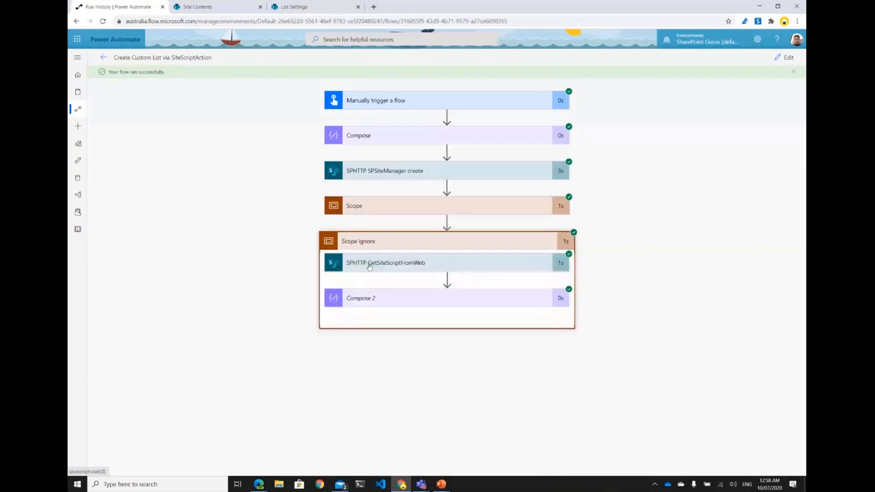
click(360, 265)
scroll(607, 313, down, 4)
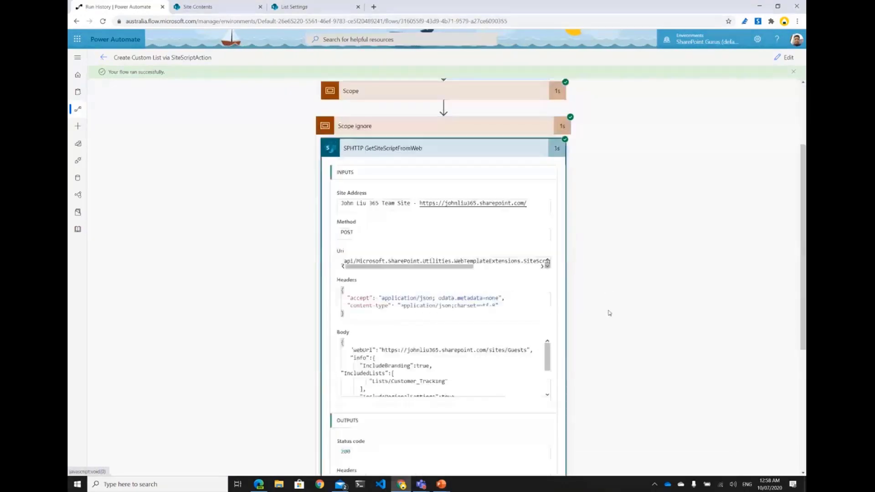
drag(482, 218, 529, 218)
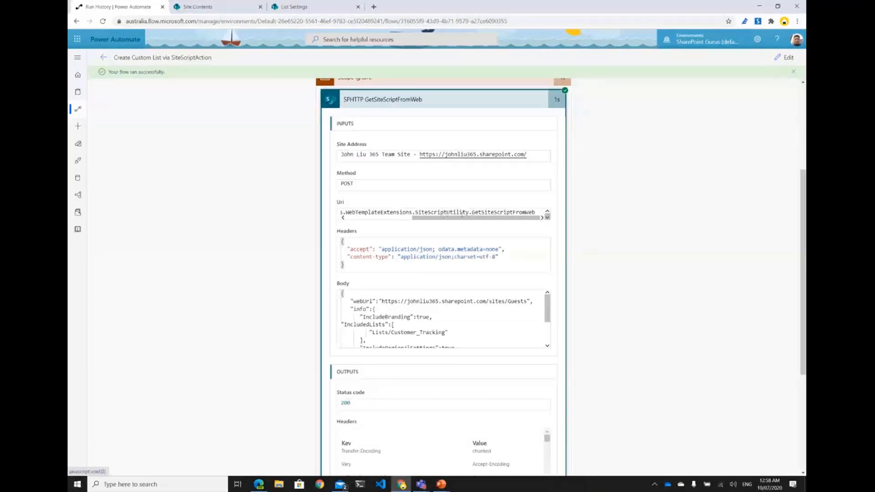
double_click(493, 213)
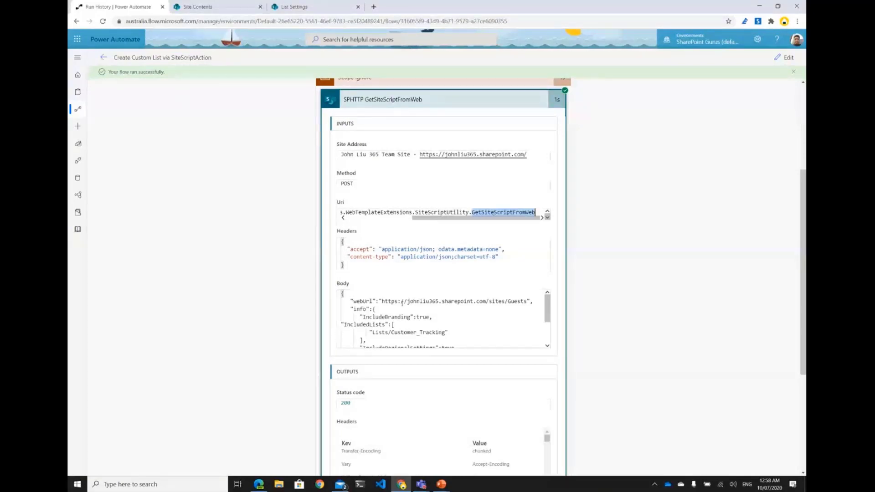
Step: Highlight Lists/Customer_Tracking in the request body, then expand Compose 2
scroll(402, 302, down, 3)
scroll(407, 291, up, 1)
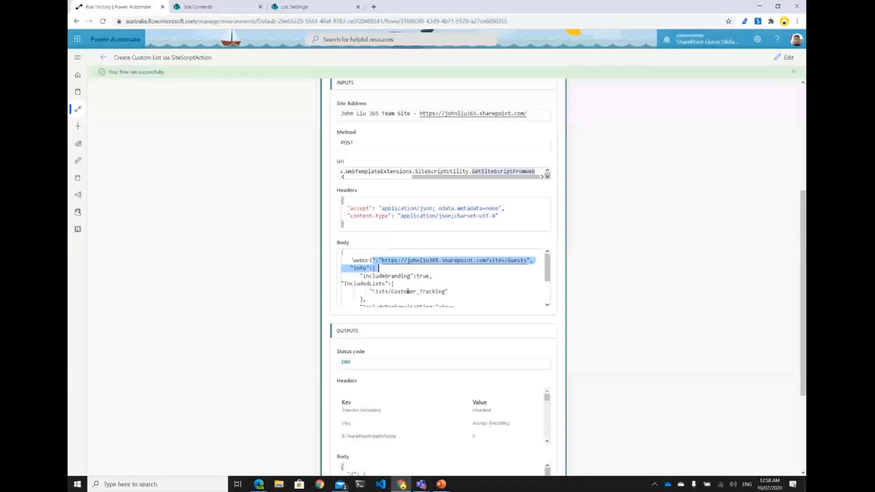
drag(372, 291, 454, 293)
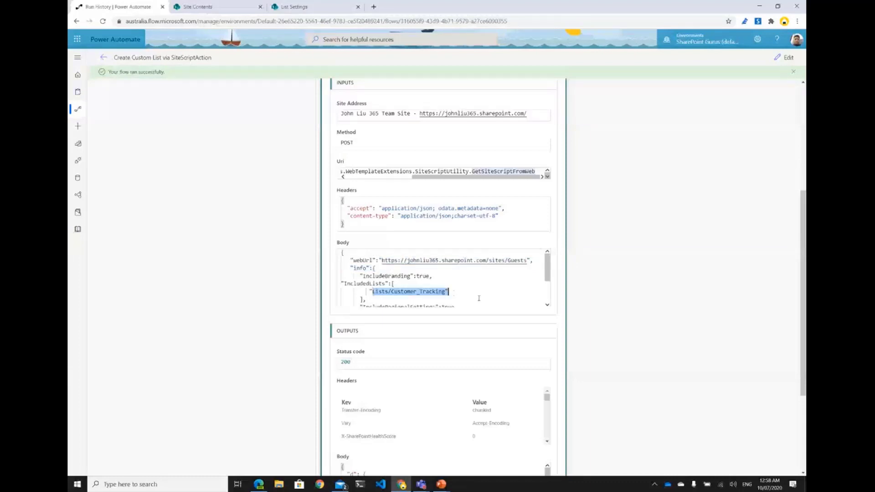
scroll(478, 298, down, 5)
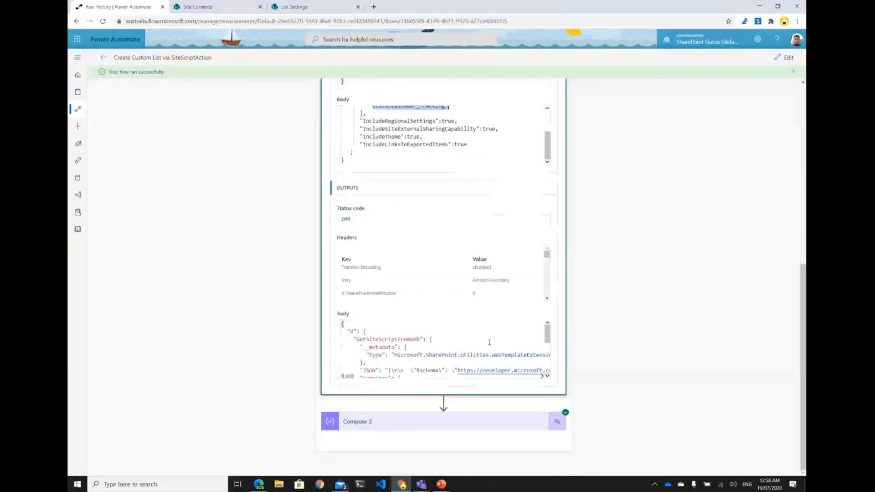
drag(402, 370, 443, 374)
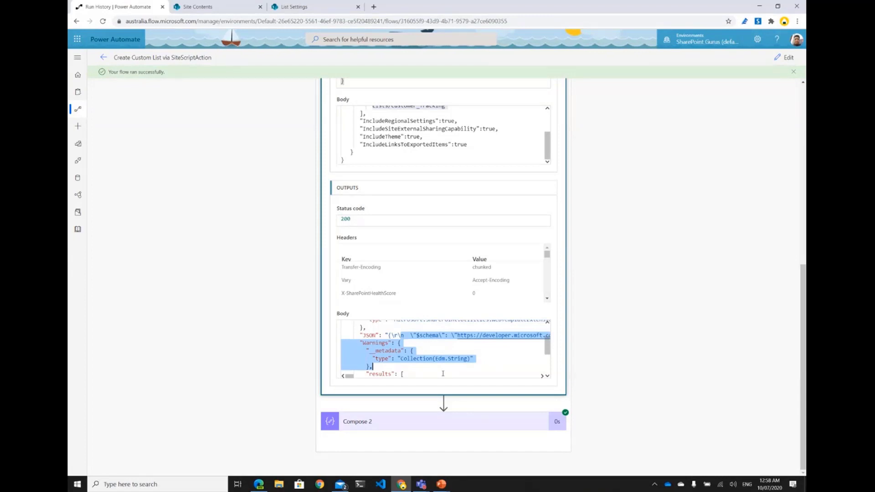
click(457, 422)
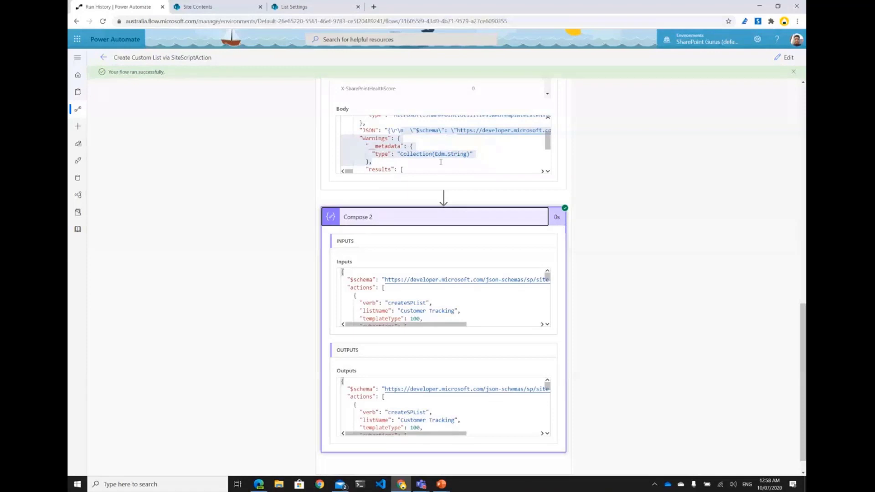
Step: Select all of the Compose 2 output JSON and bring up VS Code's taskbar jump list
scroll(389, 411, down, 3)
scroll(392, 410, up, 3)
click(401, 405)
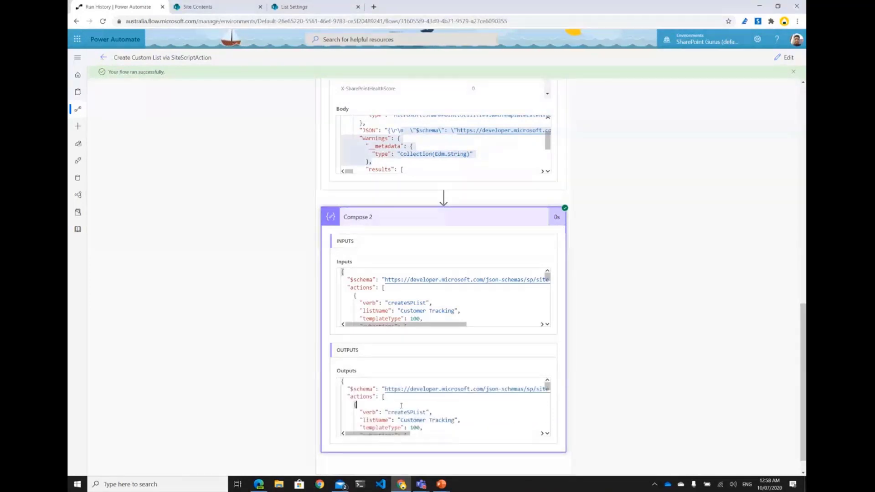
key(ctrl+a)
click(382, 485)
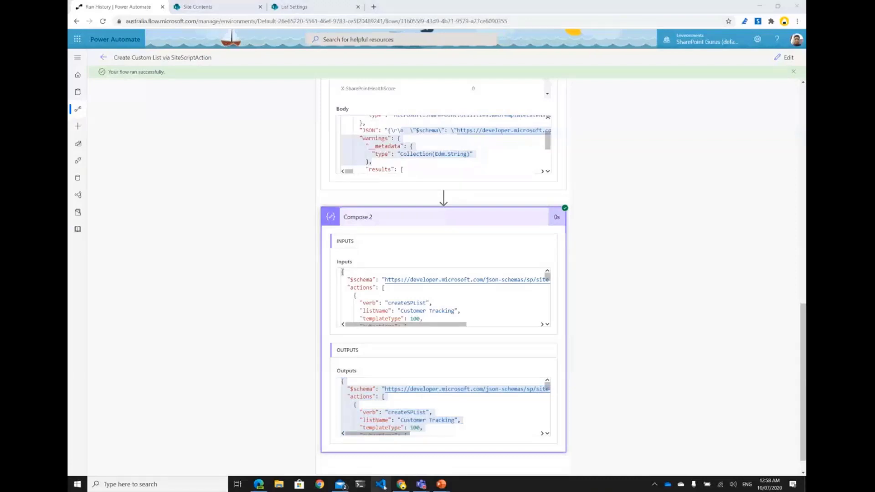
right_click(382, 485)
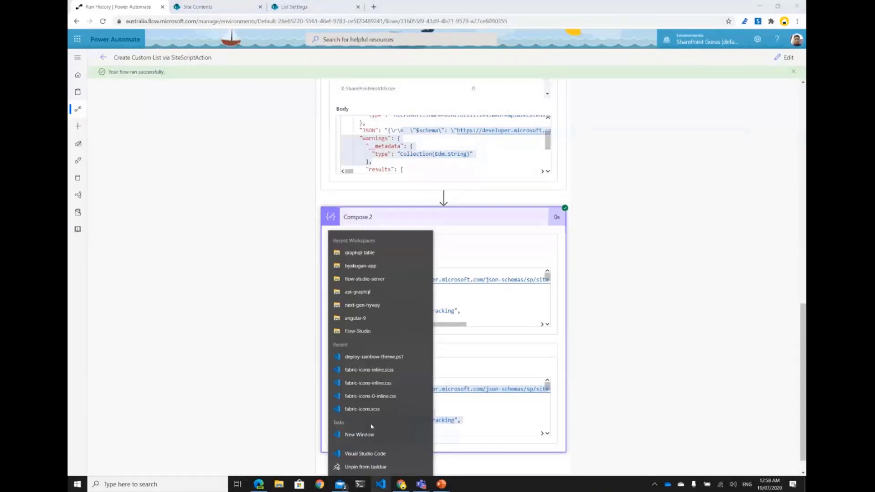
Step: Paste the copied site script into a new untitled VS Code file and set its language to JSON
click(369, 434)
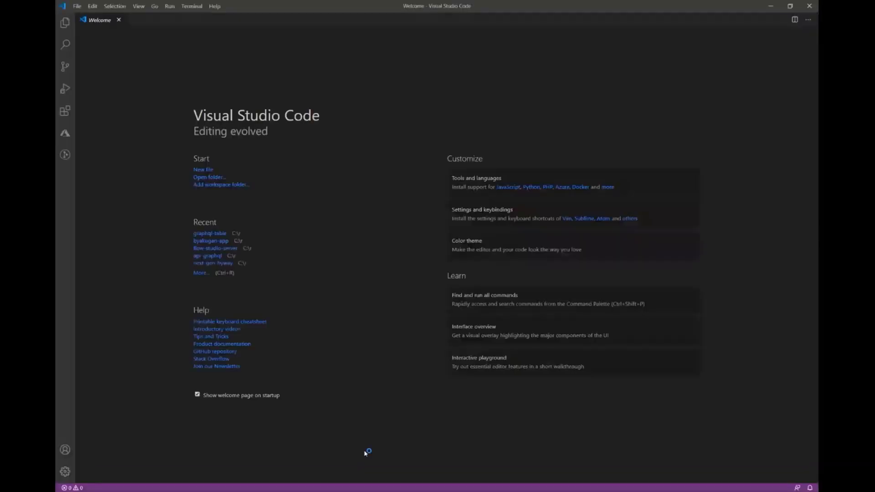
click(79, 6)
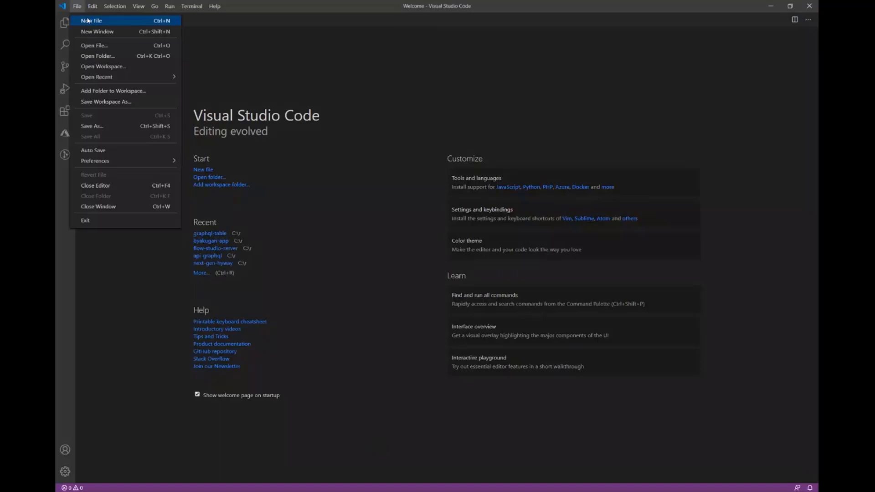
click(88, 21)
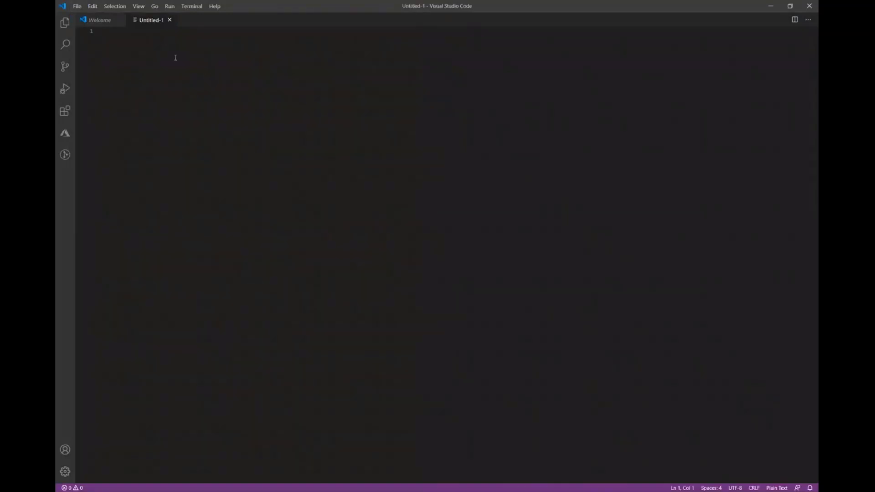
key(ctrl+v)
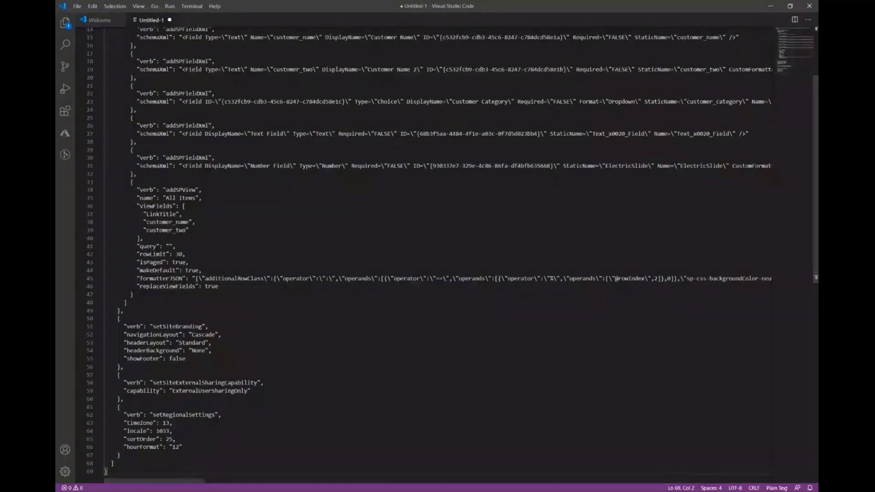
click(779, 488)
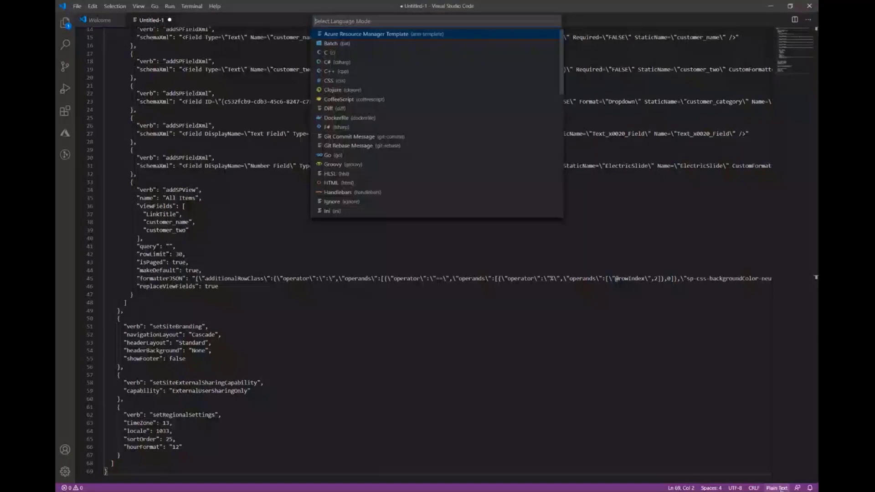
scroll(374, 154, down, 2)
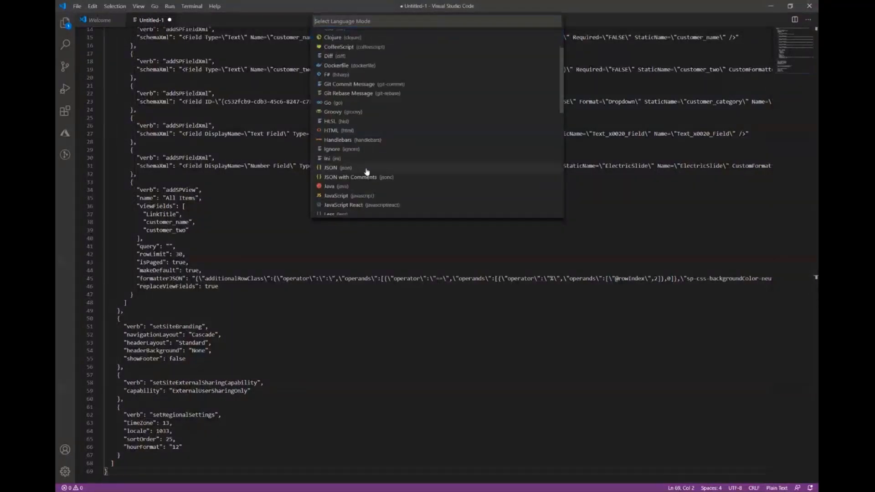
click(367, 168)
Step: Inspect the subactions array and the Customer Tracking list's actions in the JSON
scroll(331, 229, up, 5)
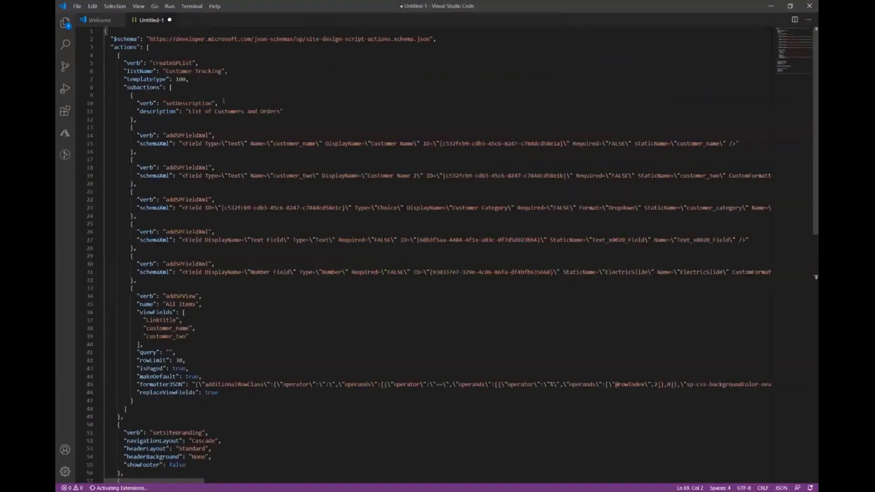
click(173, 87)
drag(152, 67, 198, 336)
click(133, 288)
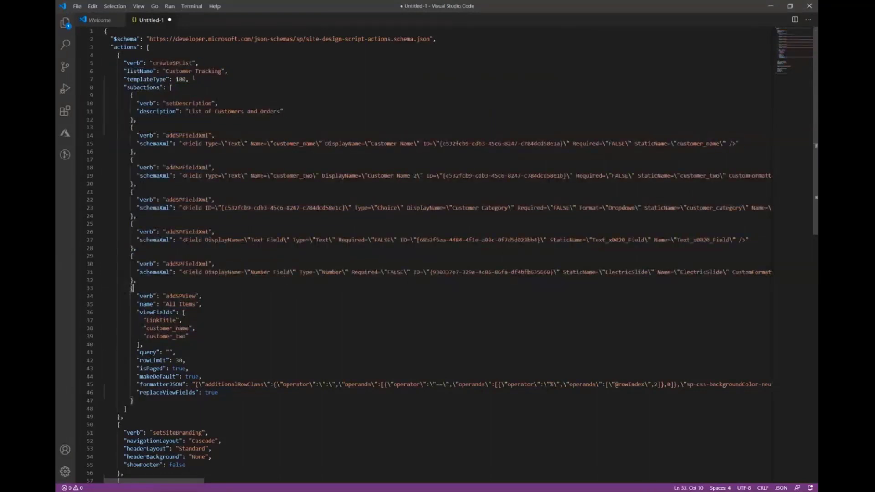
drag(192, 72, 192, 71)
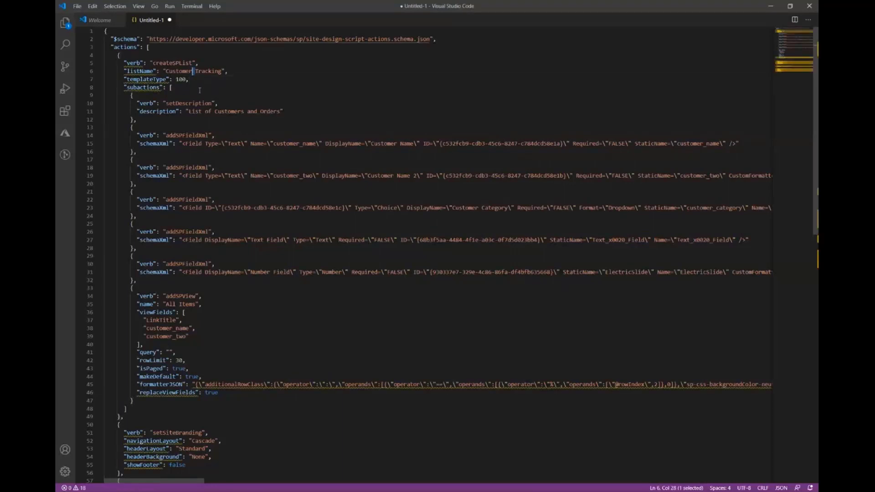
click(199, 89)
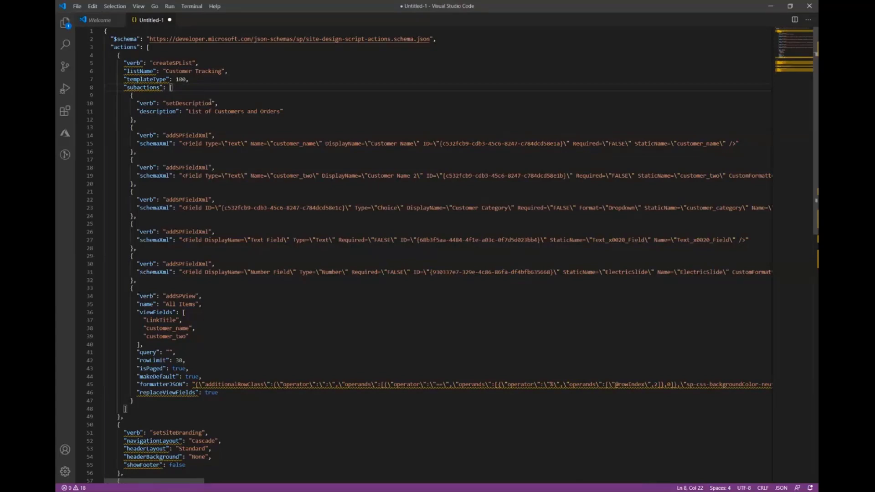
Step: Switch back to the PowerPoint slide show window with Alt+Tab
key(alt+Tab)
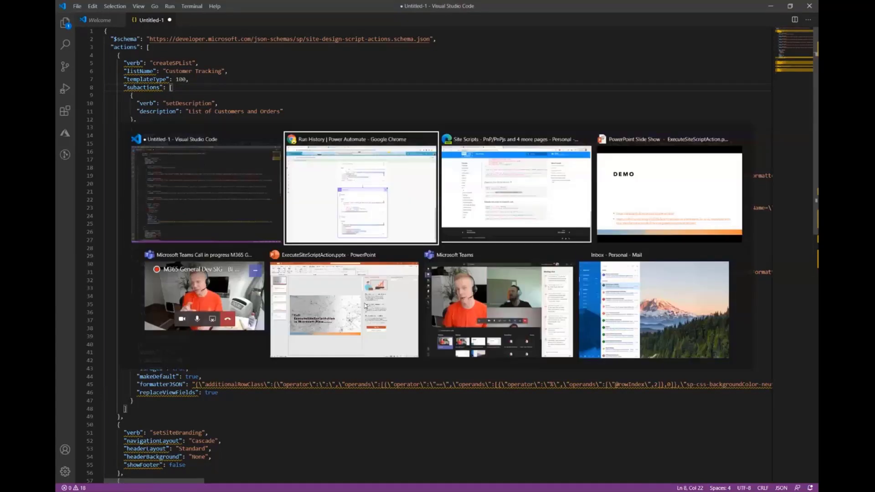
key(alt+Tab)
key(alt+Tab)
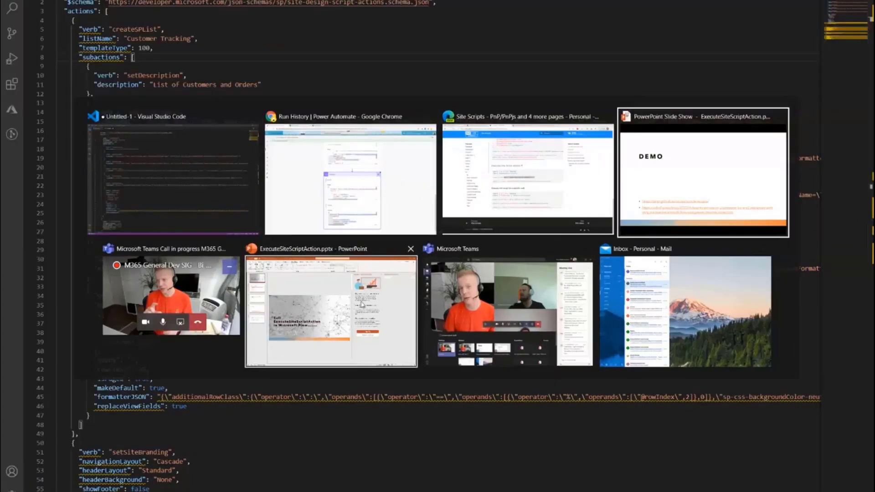